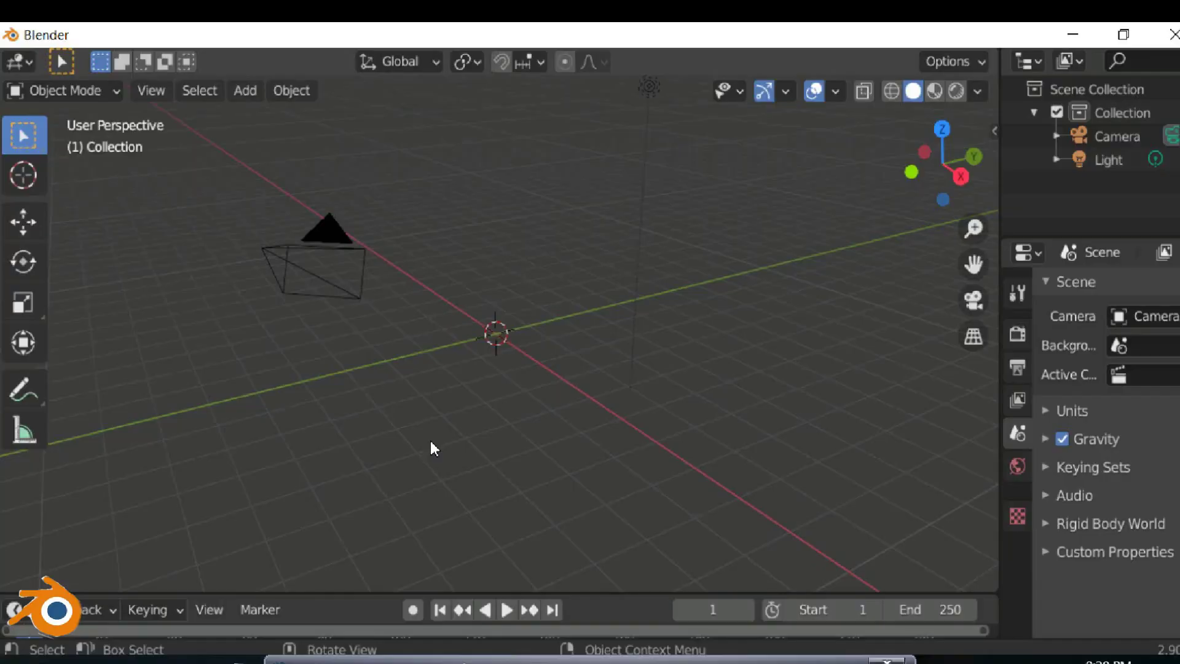
- Add a mesh cube and scale it to 2.155 along Y into a long box
key("shift+a")
mouse_move(332, 187)
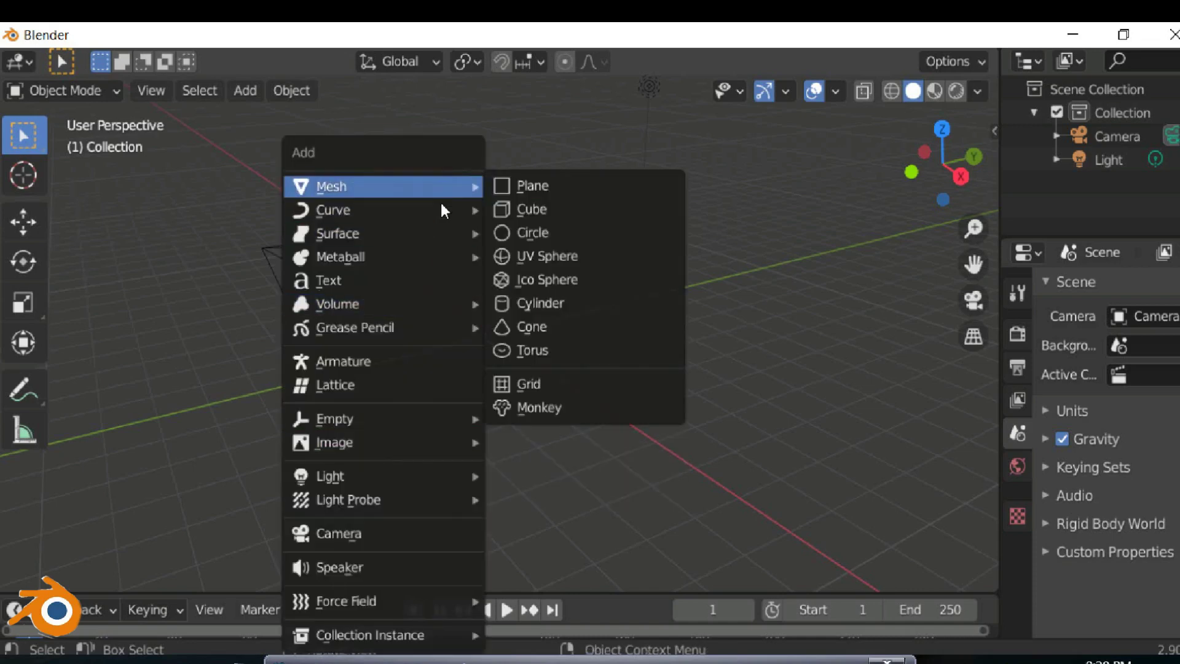
left_click(536, 230)
key("s")
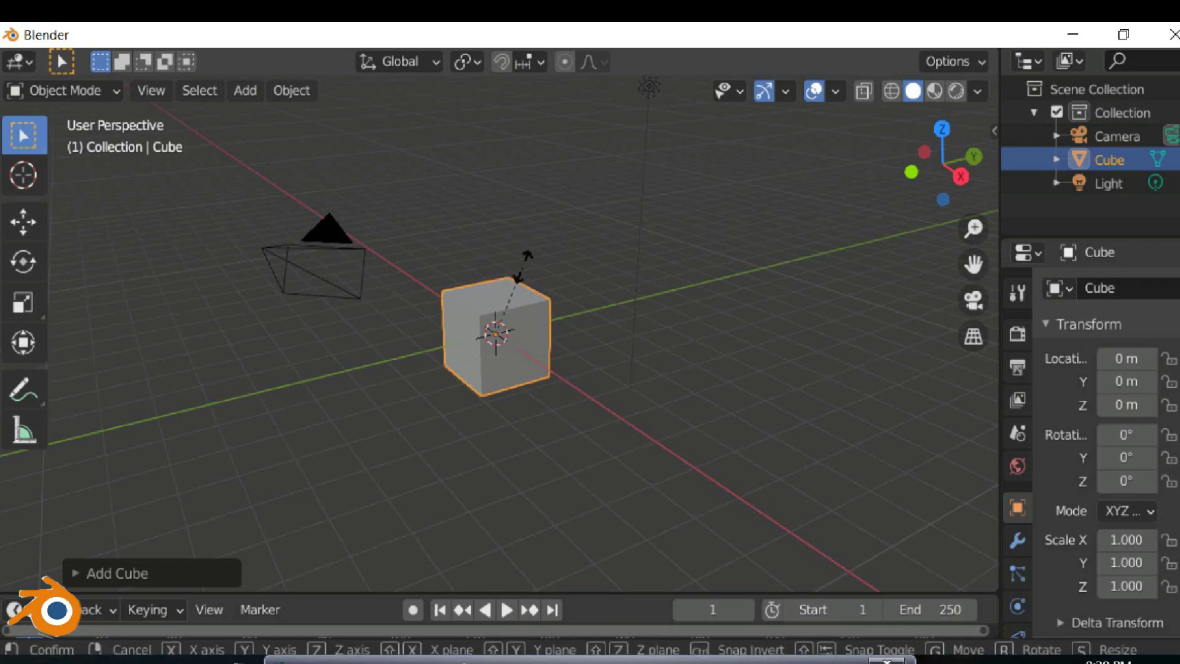
key("y")
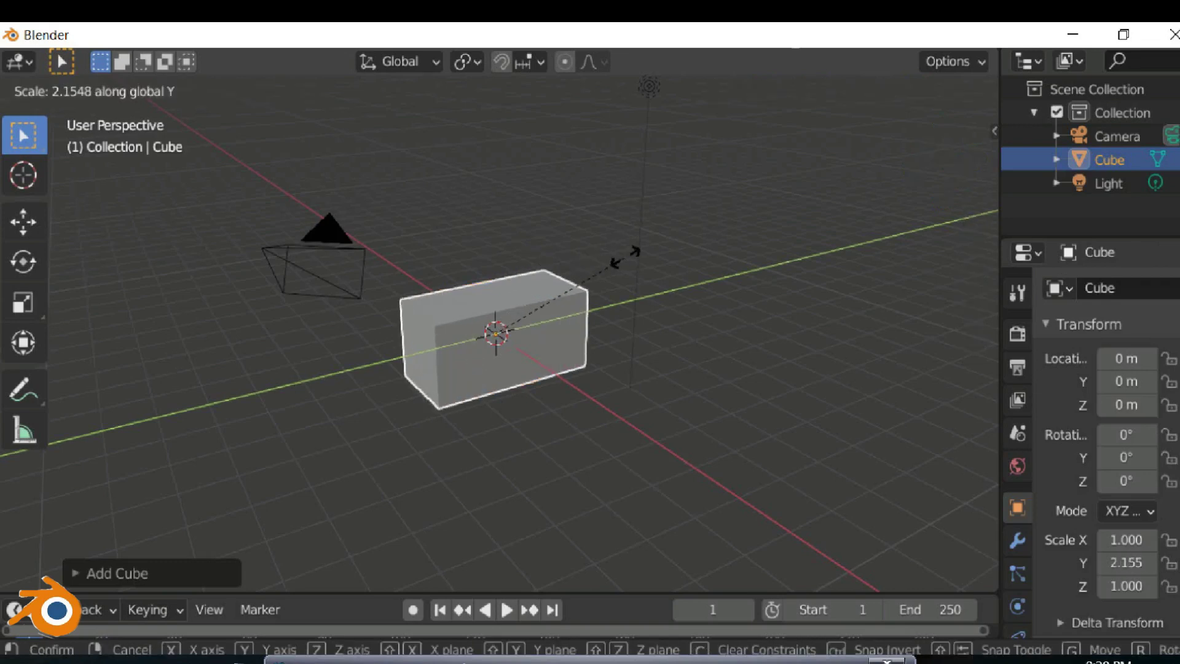
left_click(626, 276)
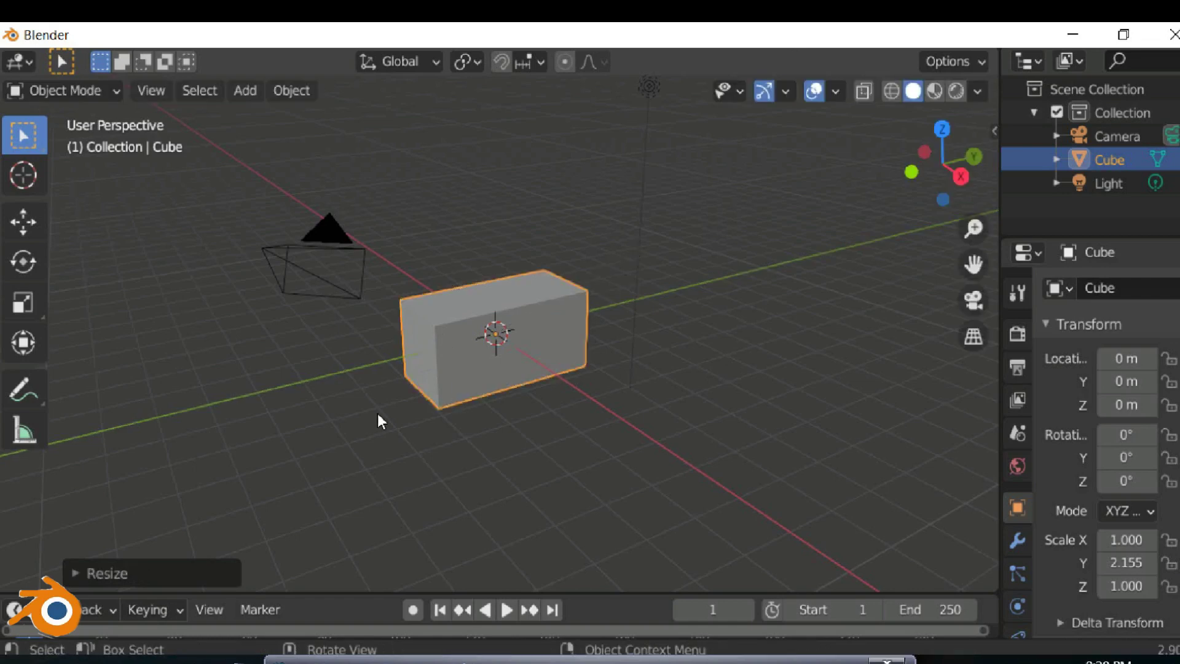
- Separate the box's end face into its own object, Cube.001
key("Tab")
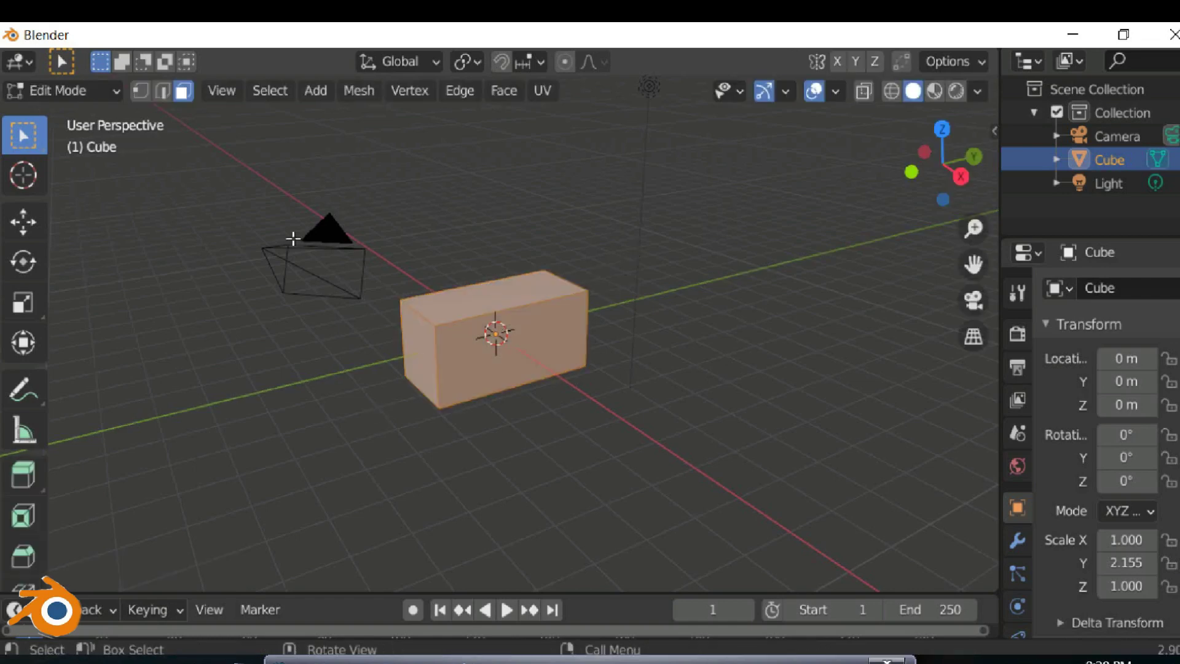
key("alt+a")
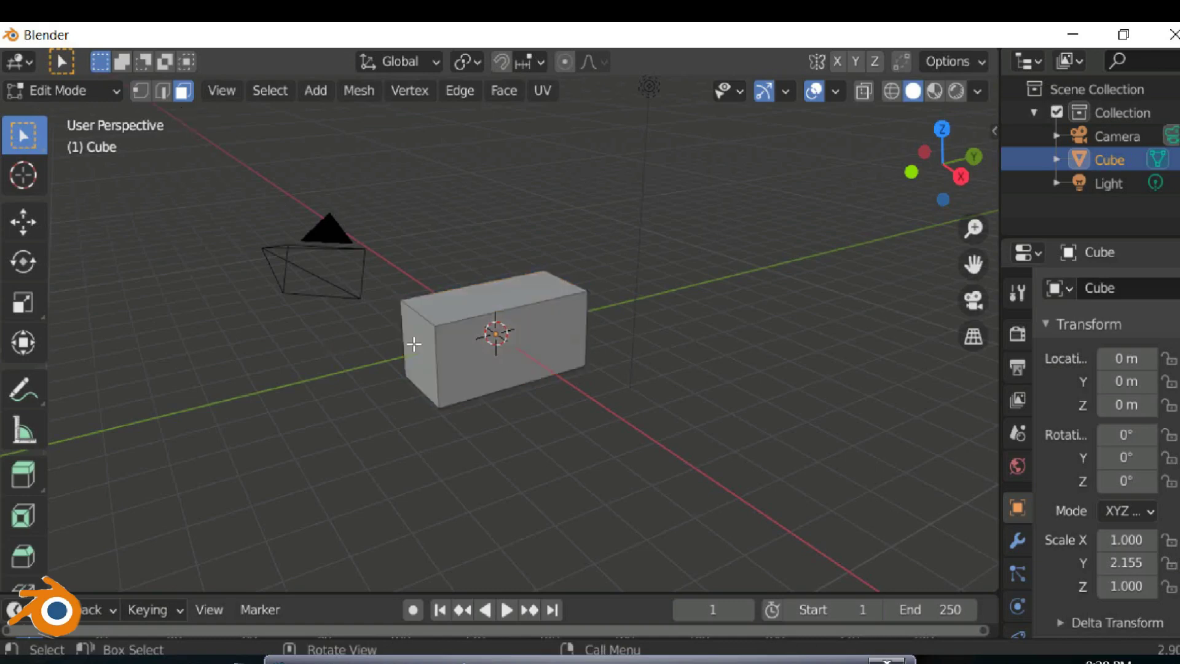
left_click(413, 344)
right_click(417, 382)
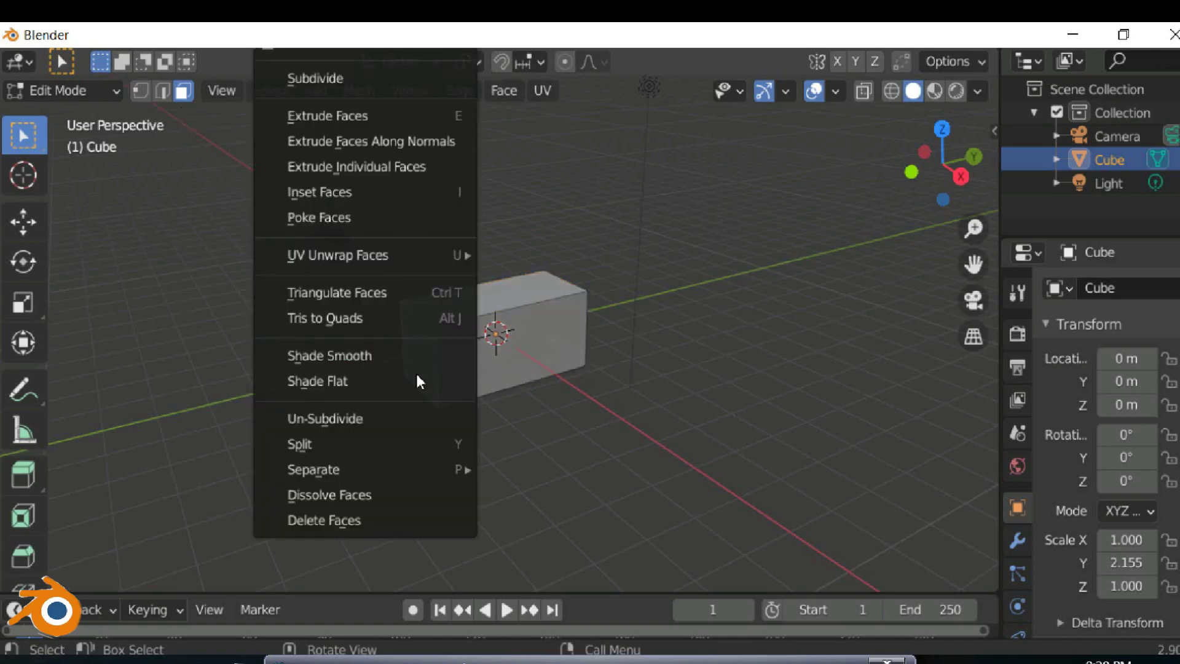
mouse_move(365, 469)
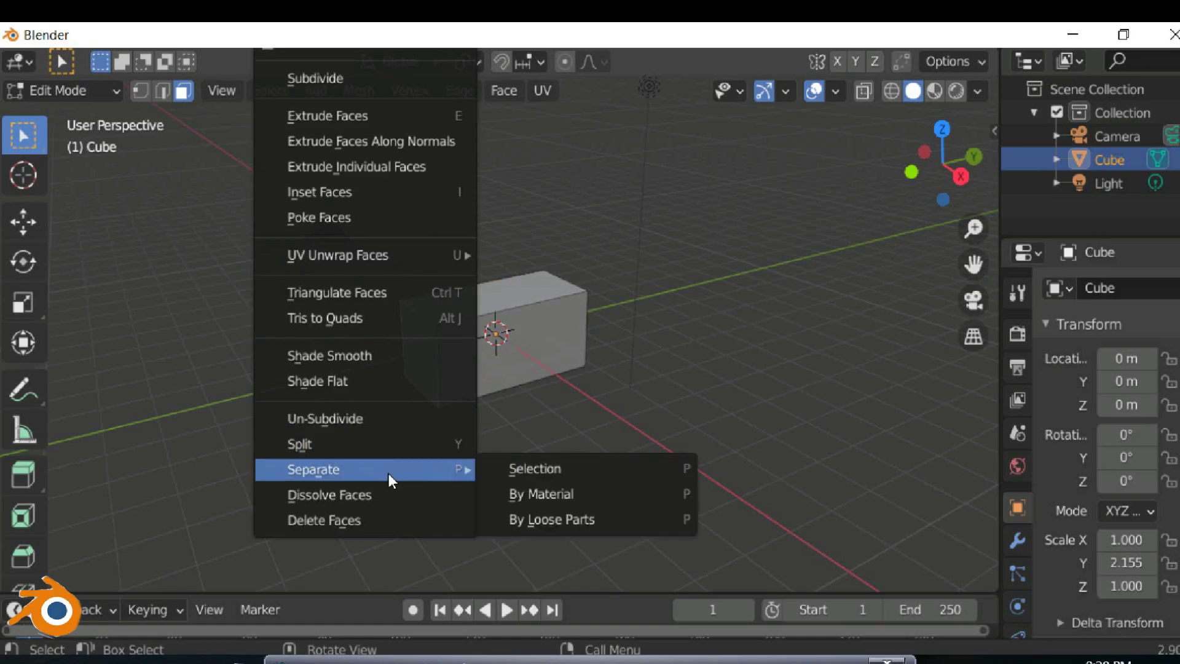
left_click(523, 467)
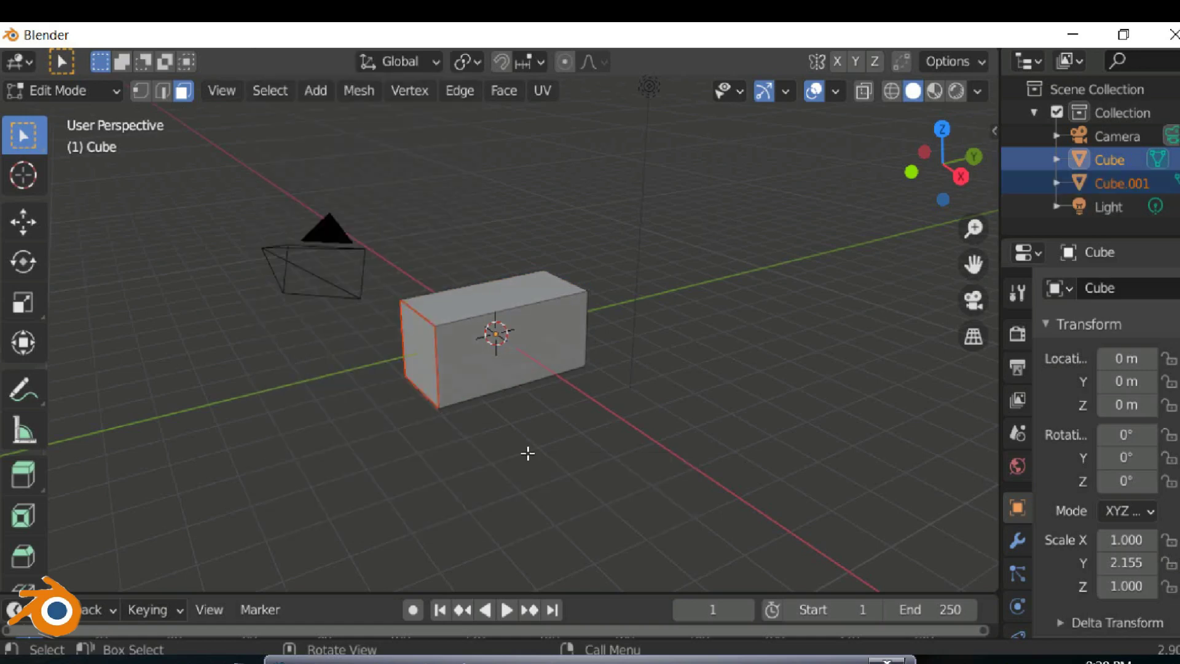
- Return to Object Mode and reselect the main Cube after checking Cube.001
left_click(116, 93)
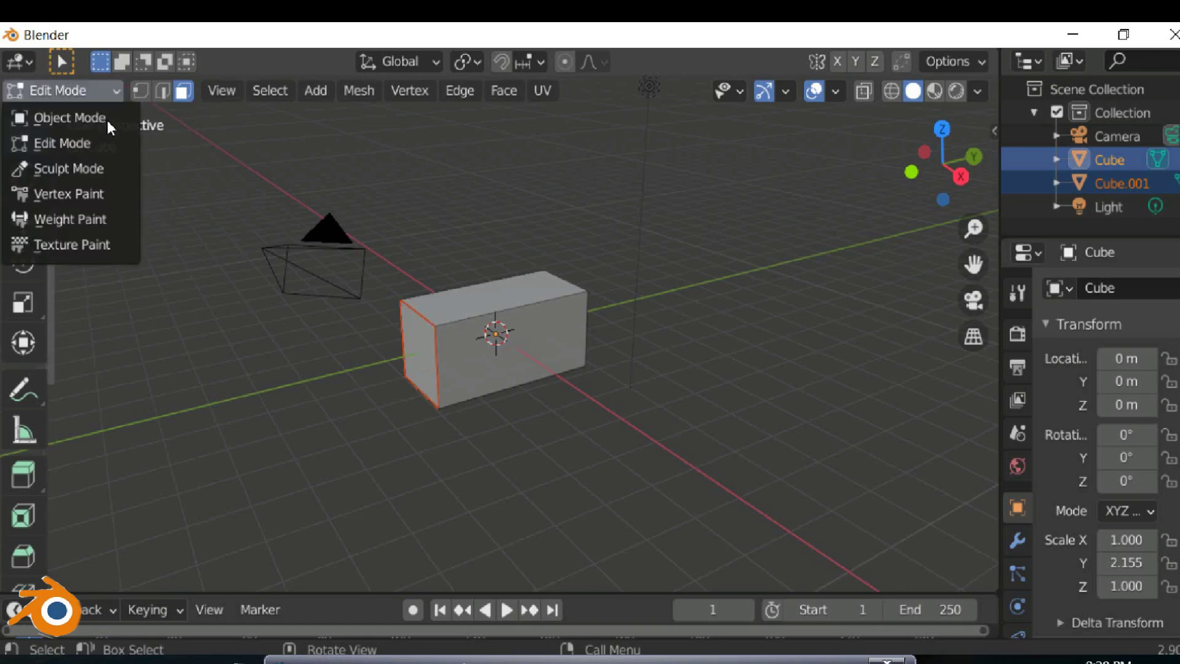
left_click(70, 118)
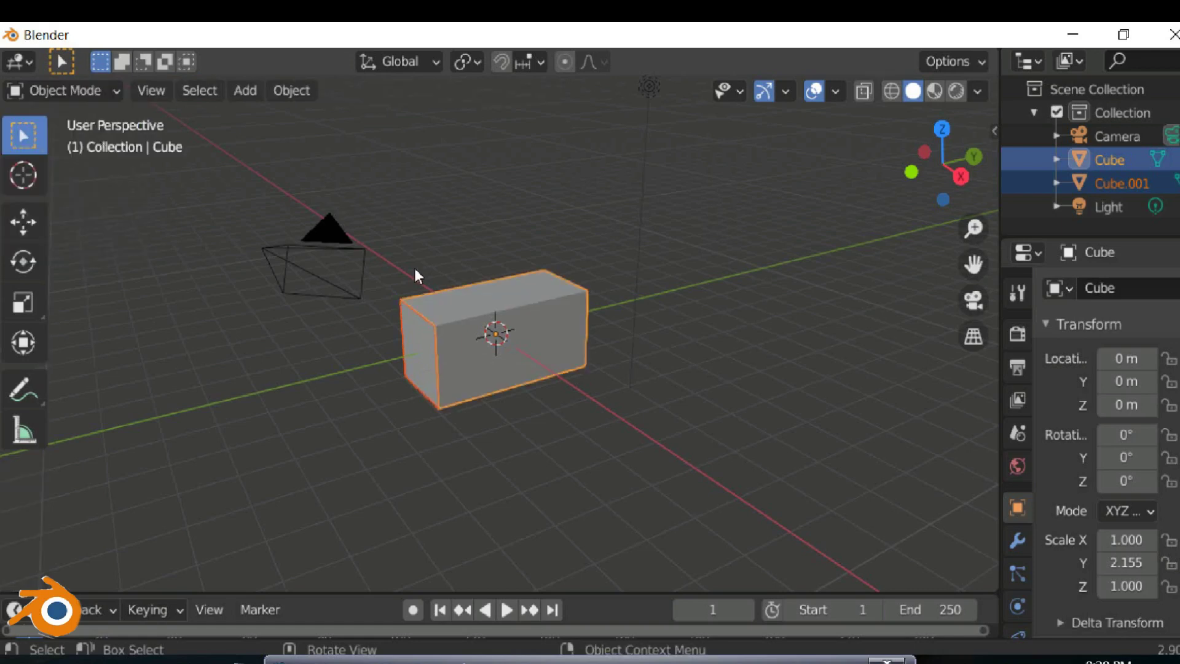
left_click(504, 349)
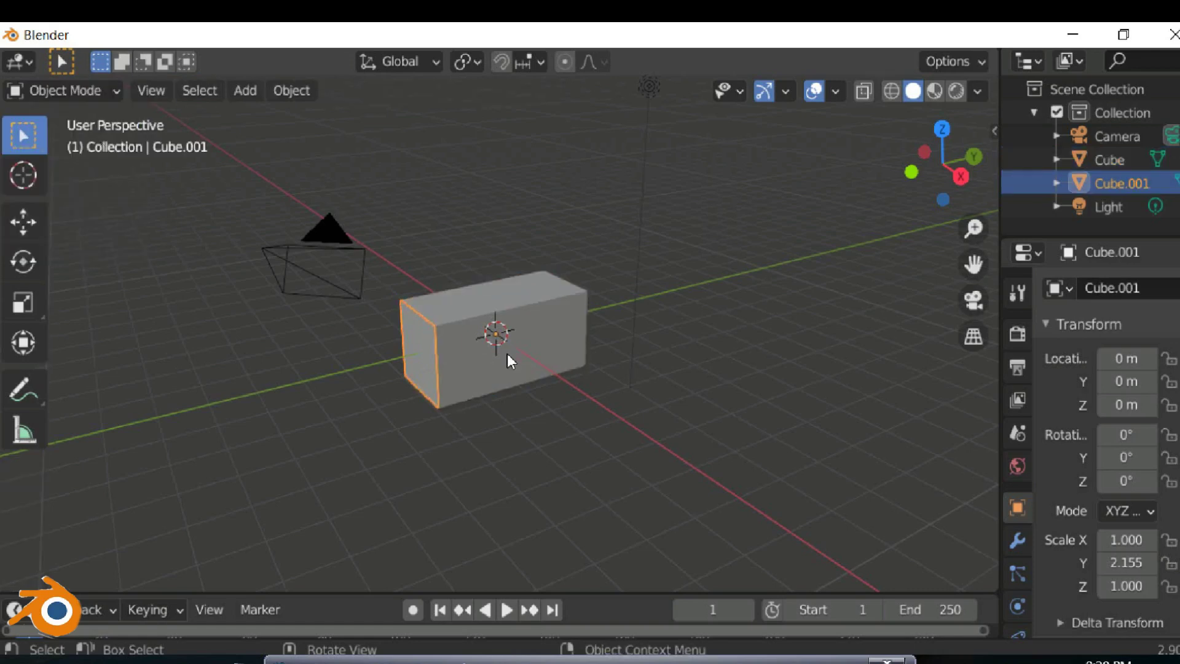
left_click(506, 353)
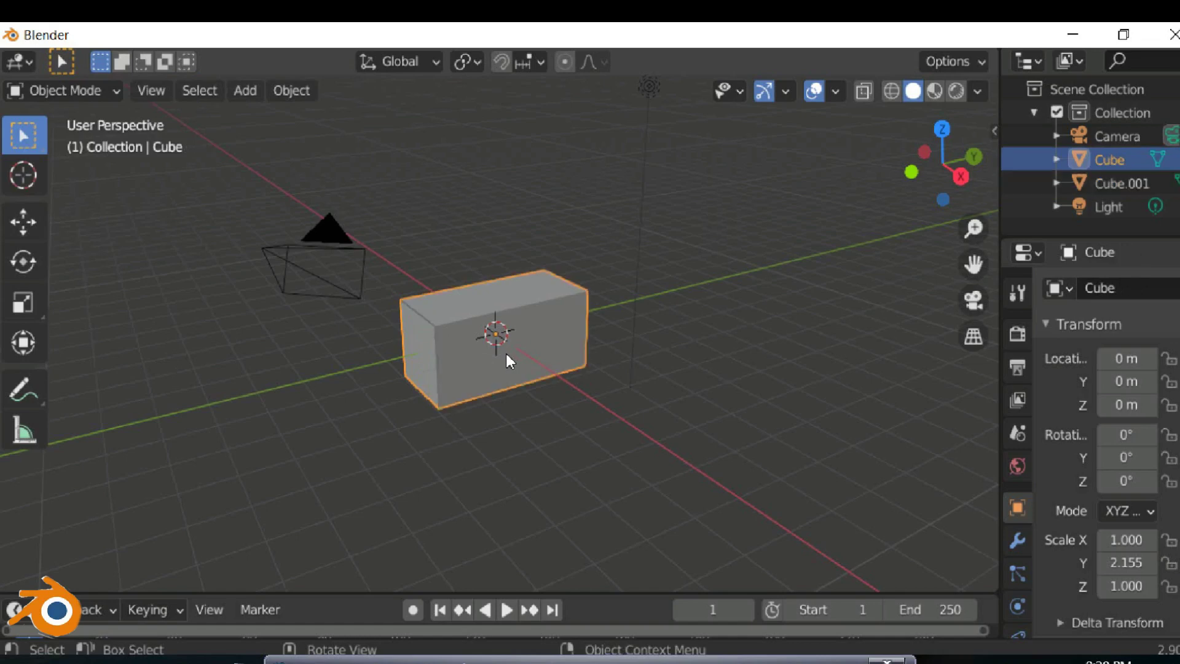
- Put the main Cube into Edit Mode and subdivide its faces
left_click(116, 98)
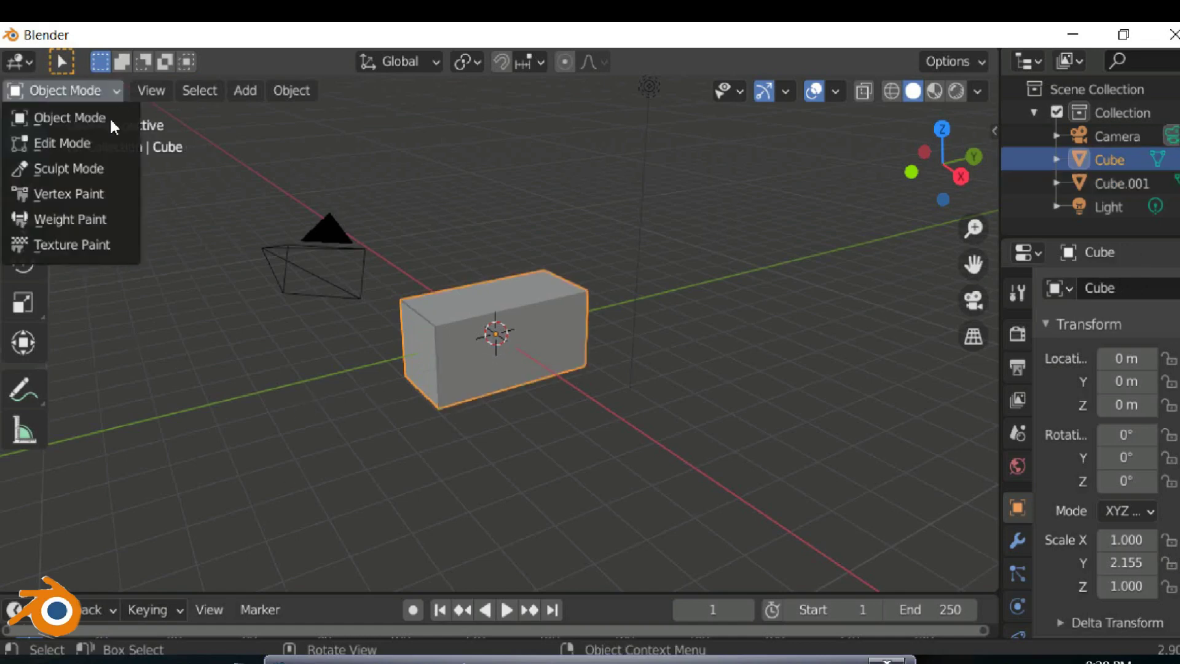
left_click(80, 146)
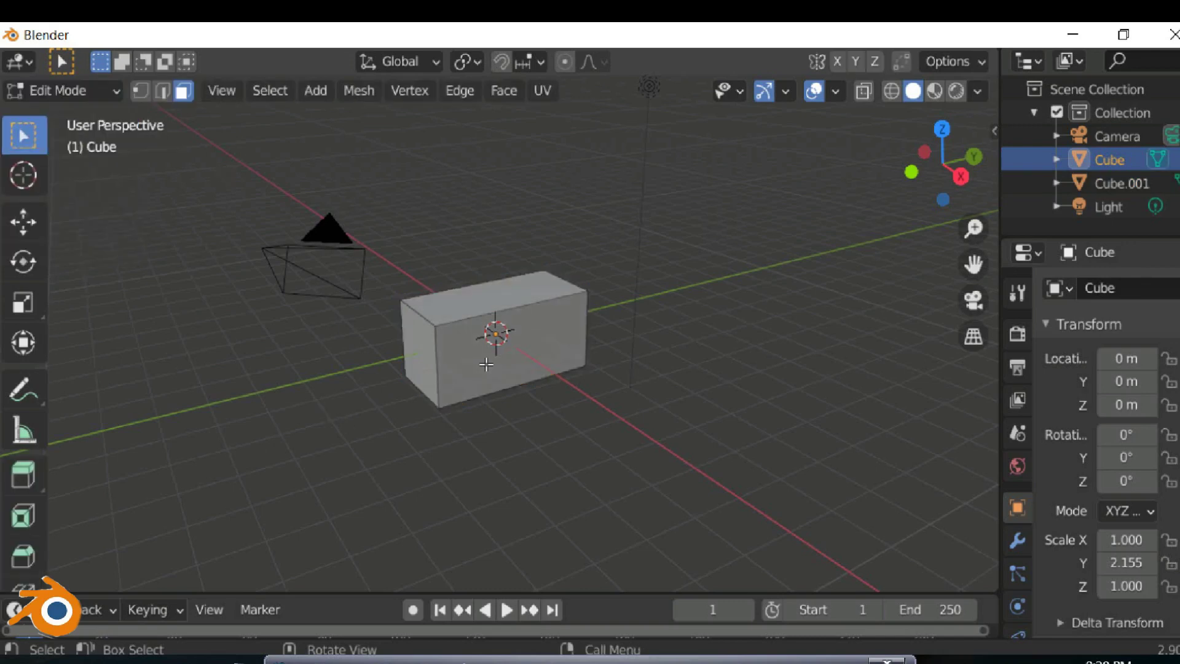
right_click(485, 365)
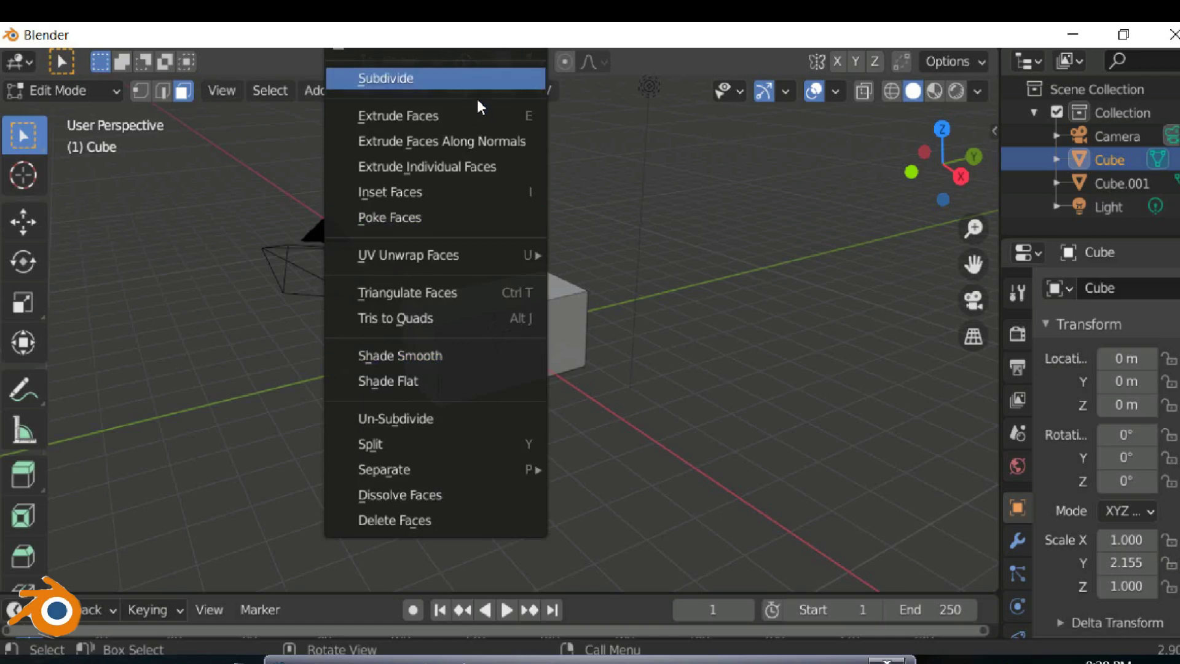
left_click(479, 79)
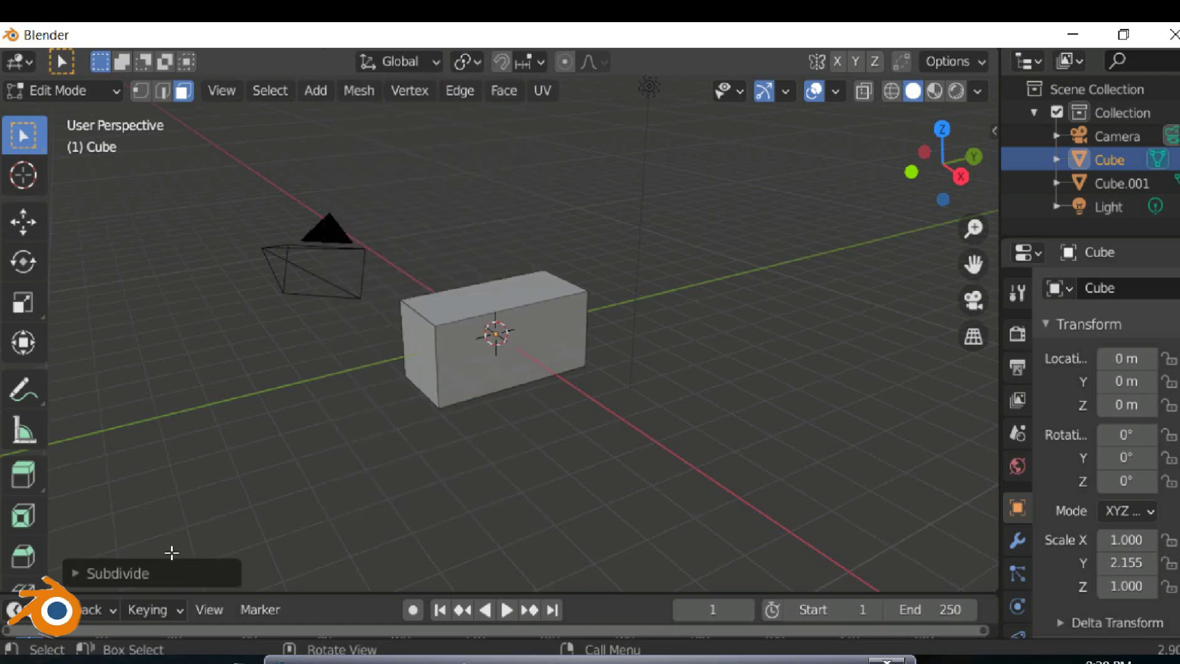
left_click(172, 572)
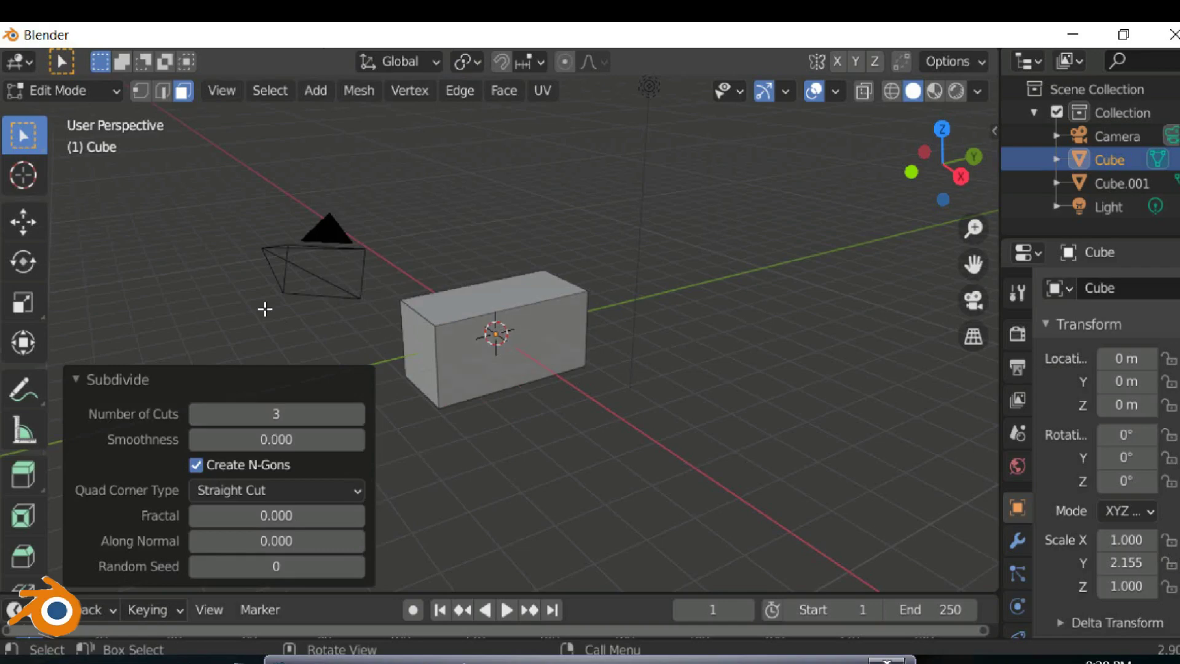
- Box-select the box's top and front faces, then select the whole mesh
mouse_move(264, 308)
middle_mouse_down()
mouse_move(411, 310)
mouse_move(469, 282)
mouse_move(259, 301)
middle_mouse_up()
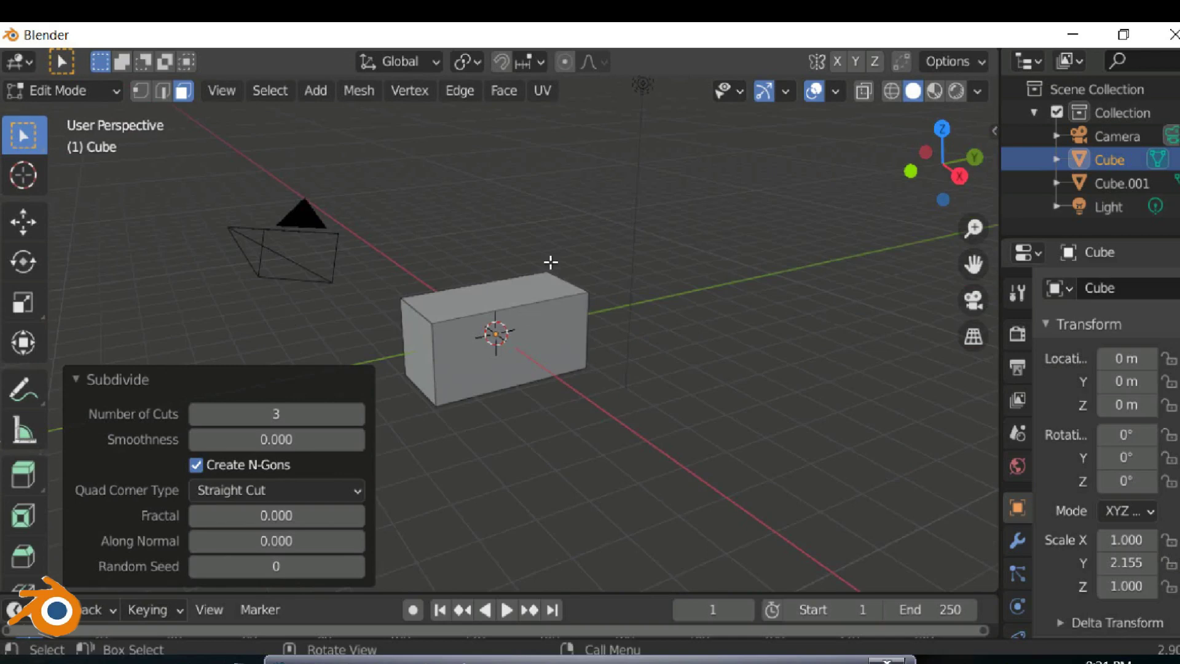
left_click_drag(535, 247, 530, 362)
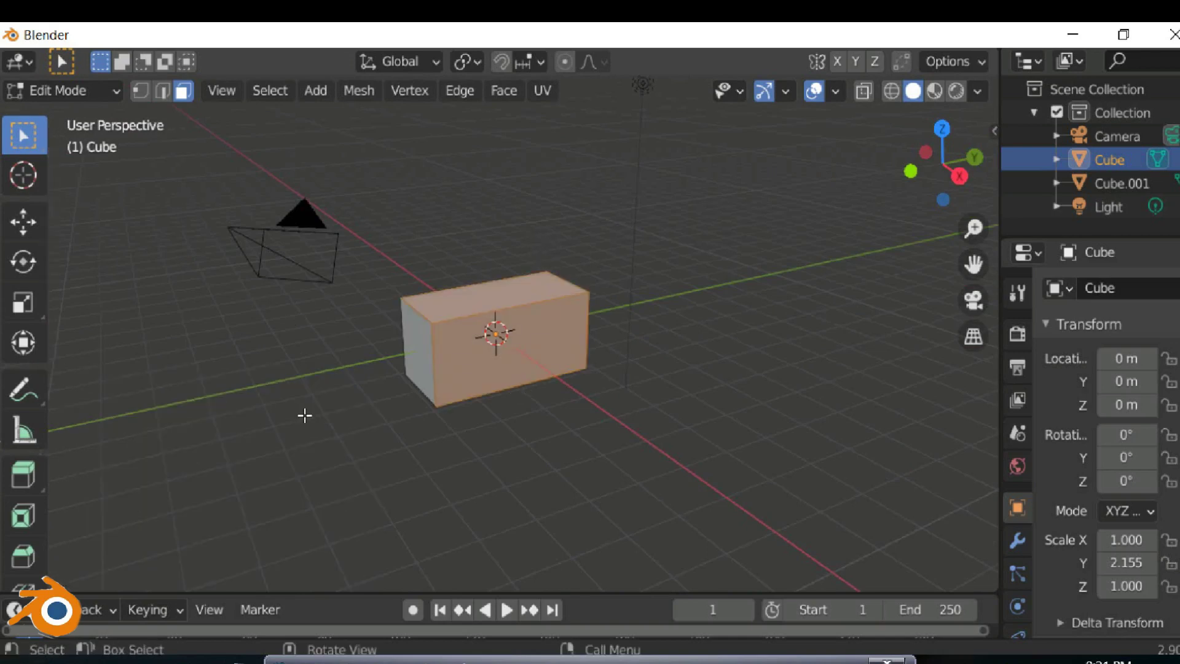
middle_click_drag(304, 415, 532, 408)
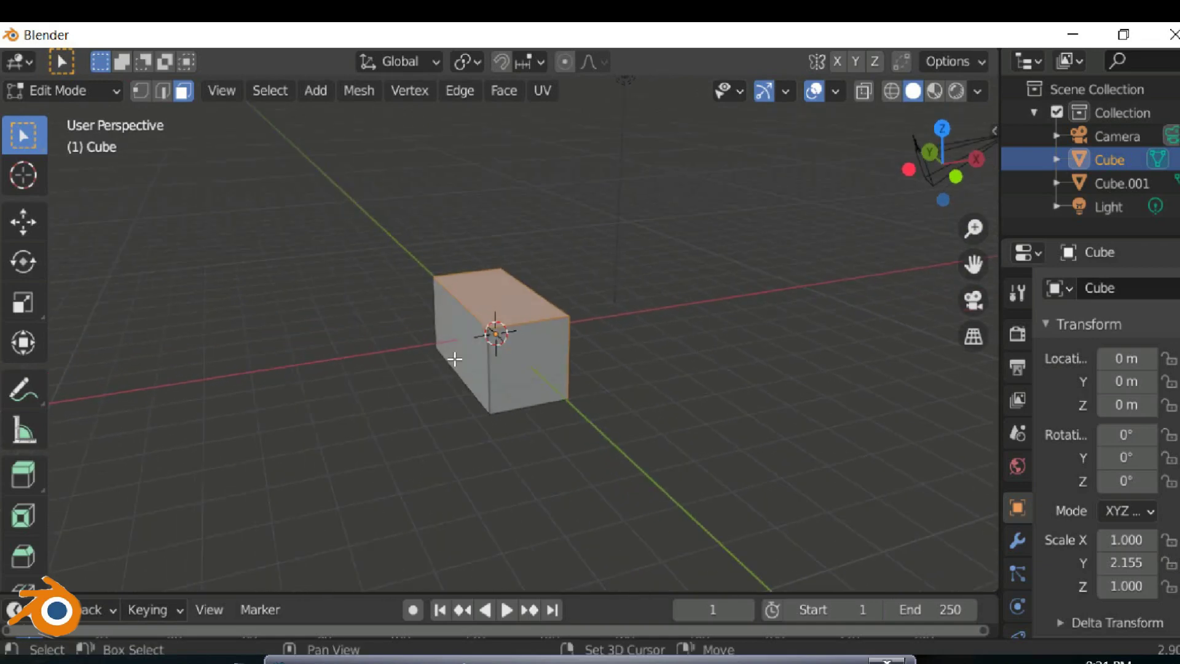
mouse_move(443, 385)
middle_mouse_down()
mouse_move(513, 270)
mouse_move(505, 372)
middle_mouse_up()
key("shift")
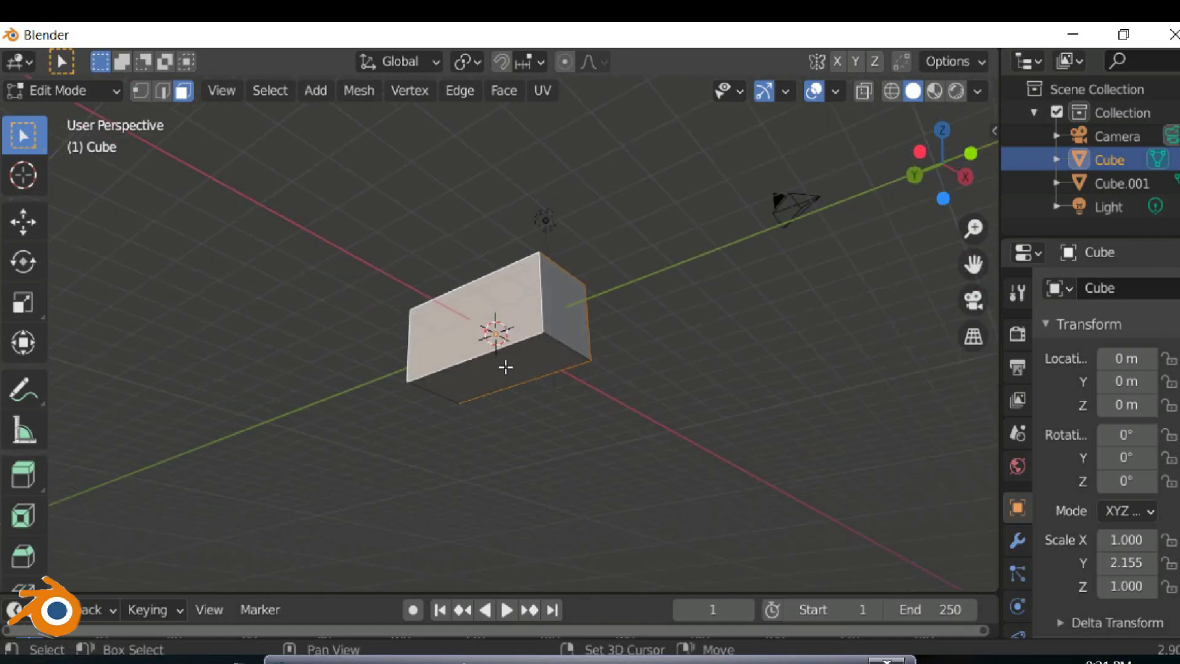
key("a")
mouse_move(490, 416)
middle_mouse_down()
mouse_move(476, 430)
mouse_move(574, 400)
mouse_move(603, 495)
mouse_move(664, 466)
mouse_move(727, 469)
mouse_move(634, 467)
middle_mouse_up()
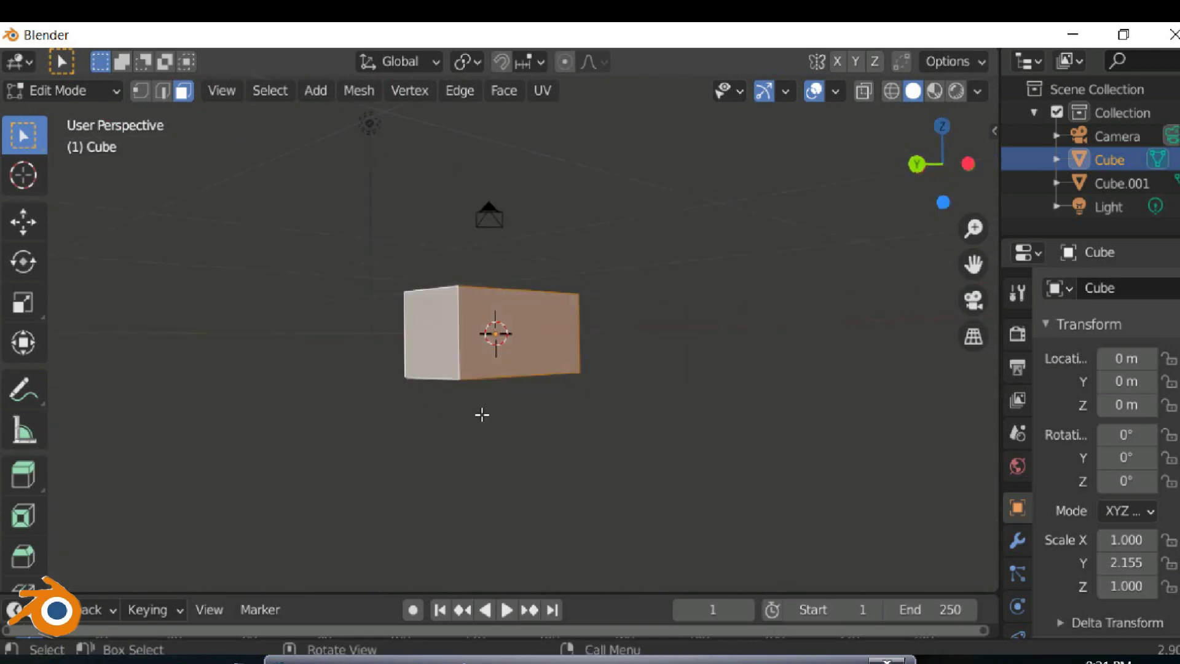
mouse_move(482, 414)
middle_mouse_down()
mouse_move(255, 442)
mouse_move(265, 411)
middle_mouse_up()
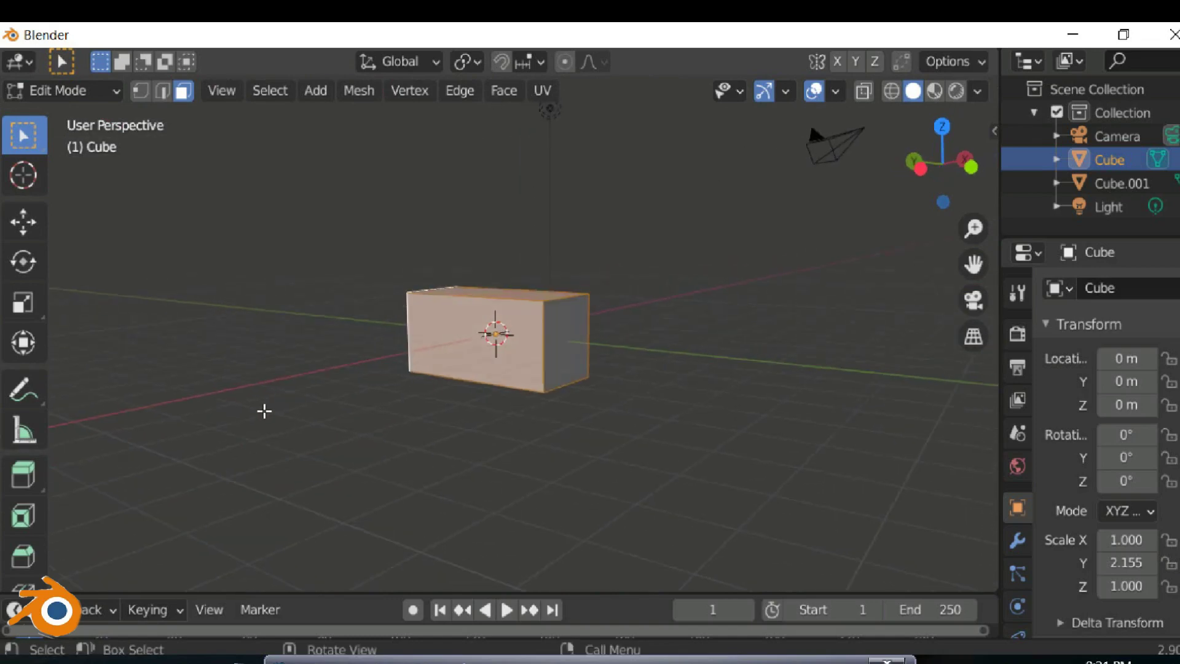
- Subdivide the selected box faces with 7 cuts, then deselect the whole mesh
right_click(450, 381)
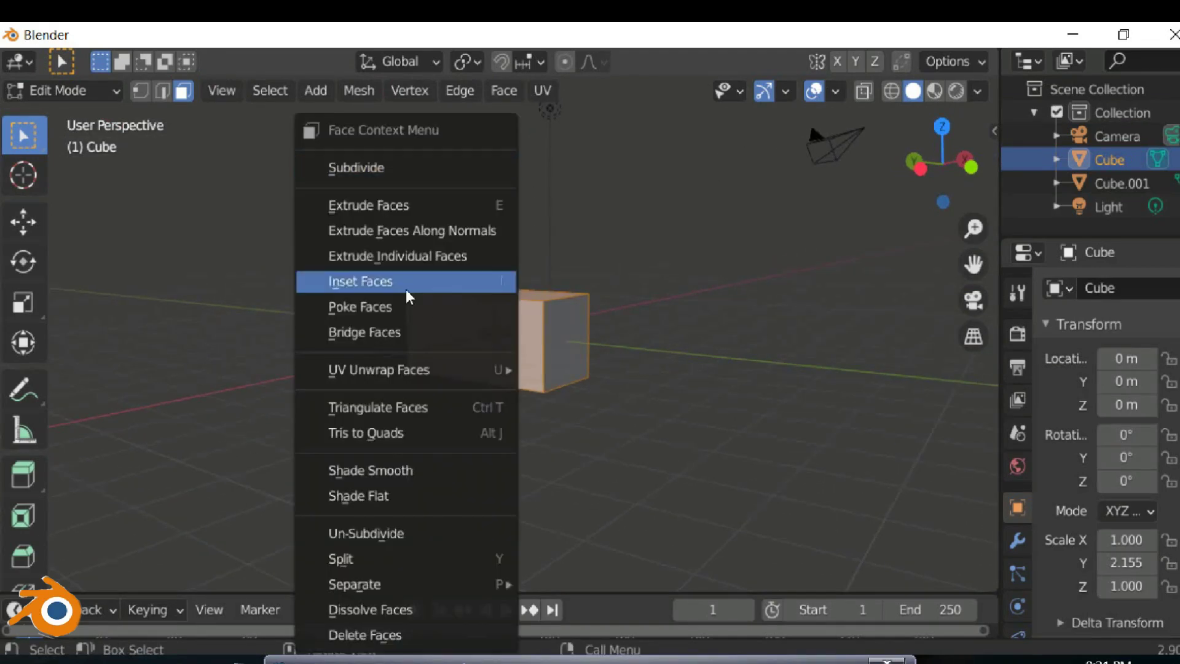
left_click(399, 182)
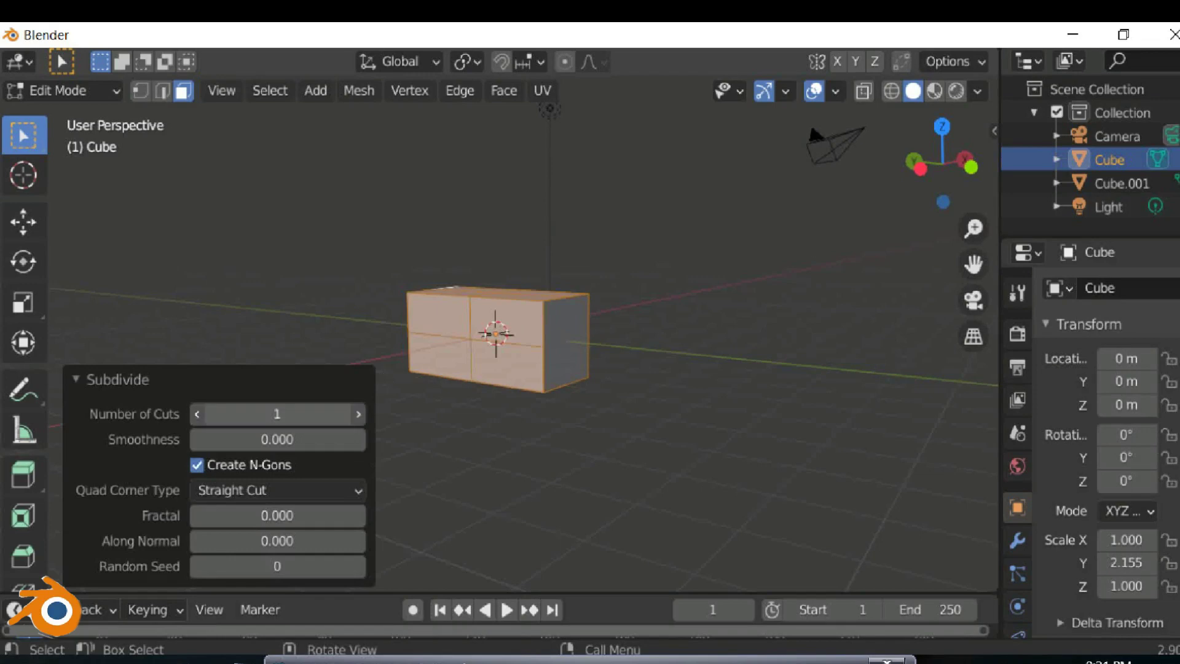
left_click(318, 416)
type("3")
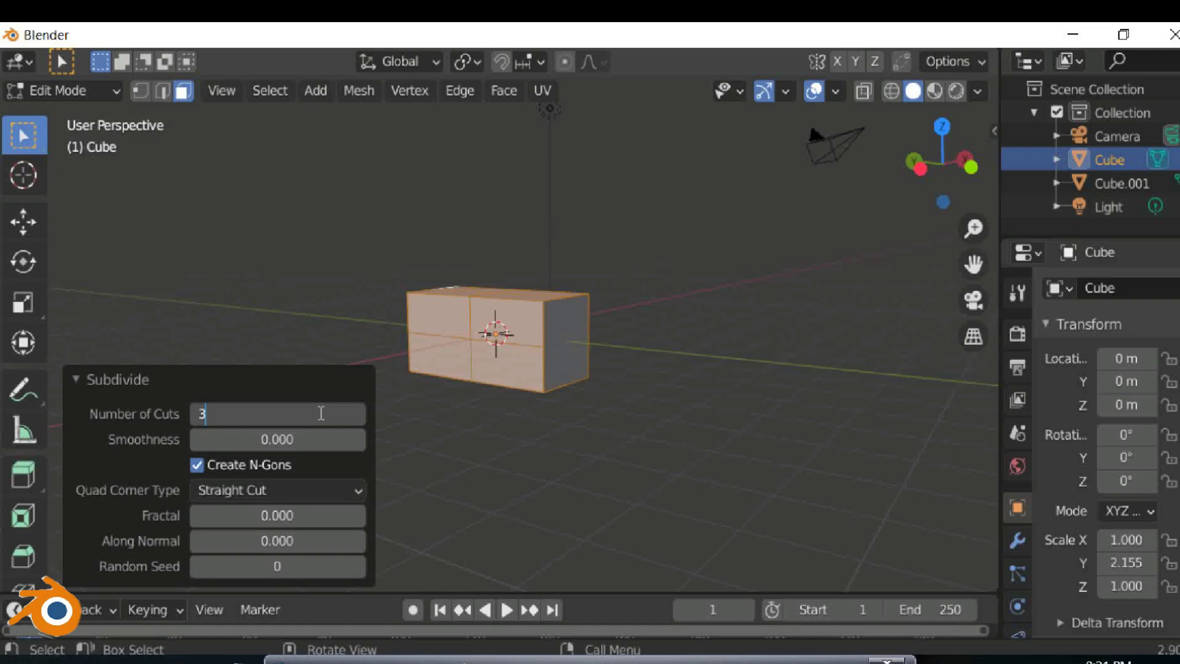
key("Return")
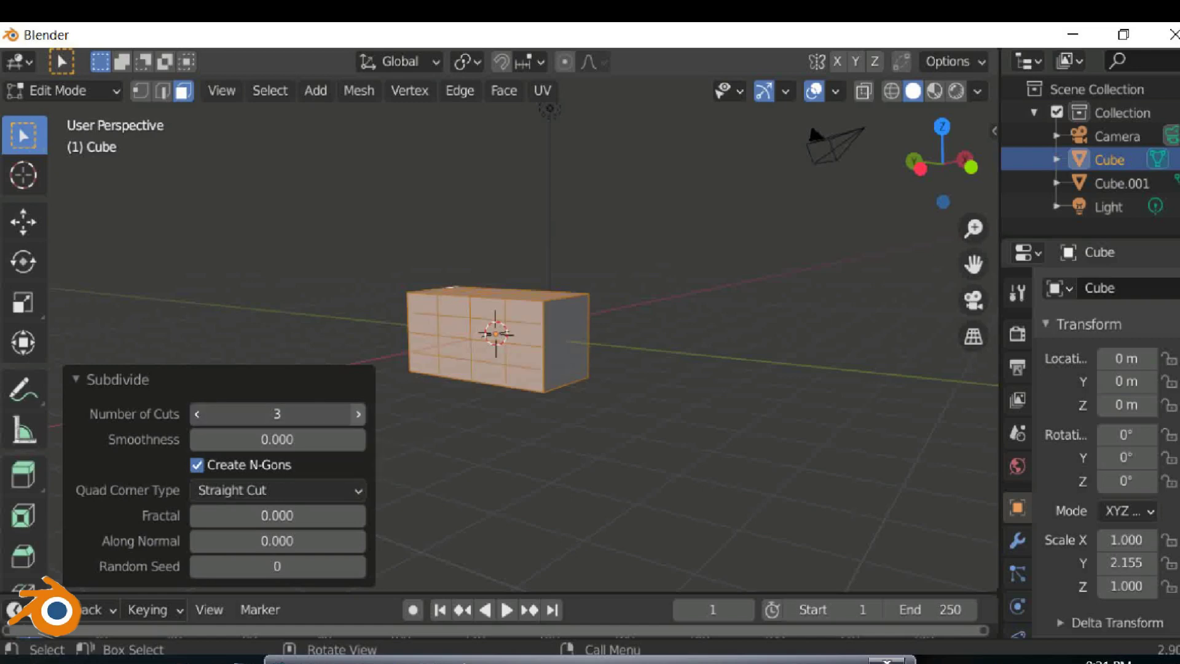
left_click(359, 418)
left_click(360, 415)
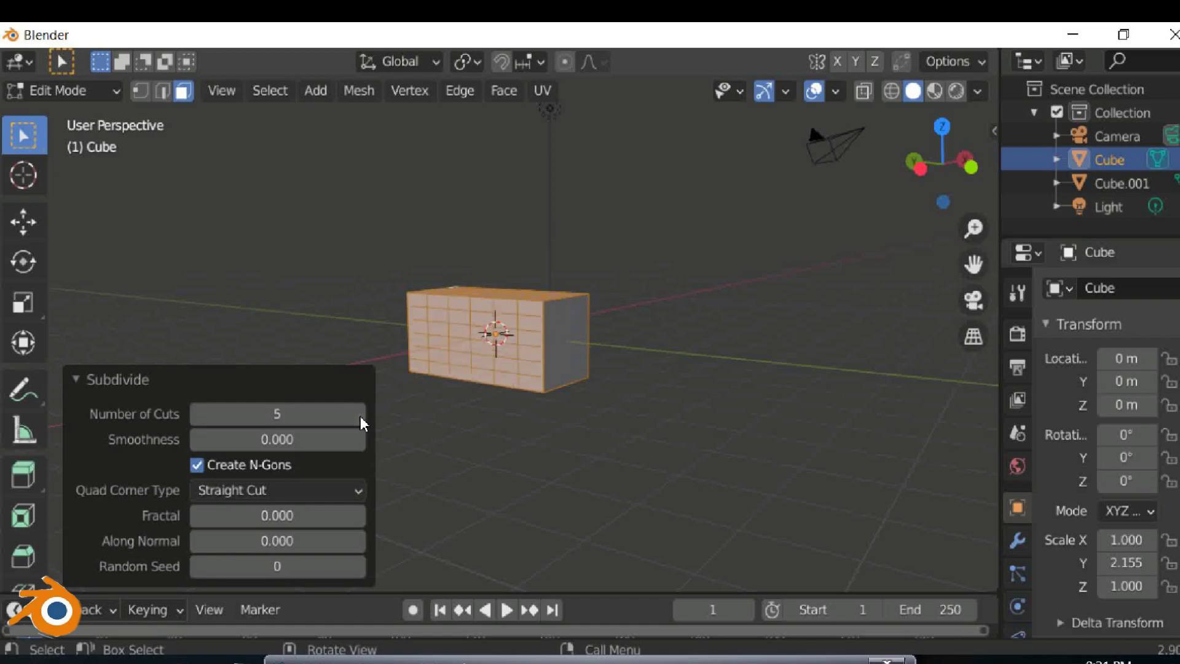
left_click(360, 416)
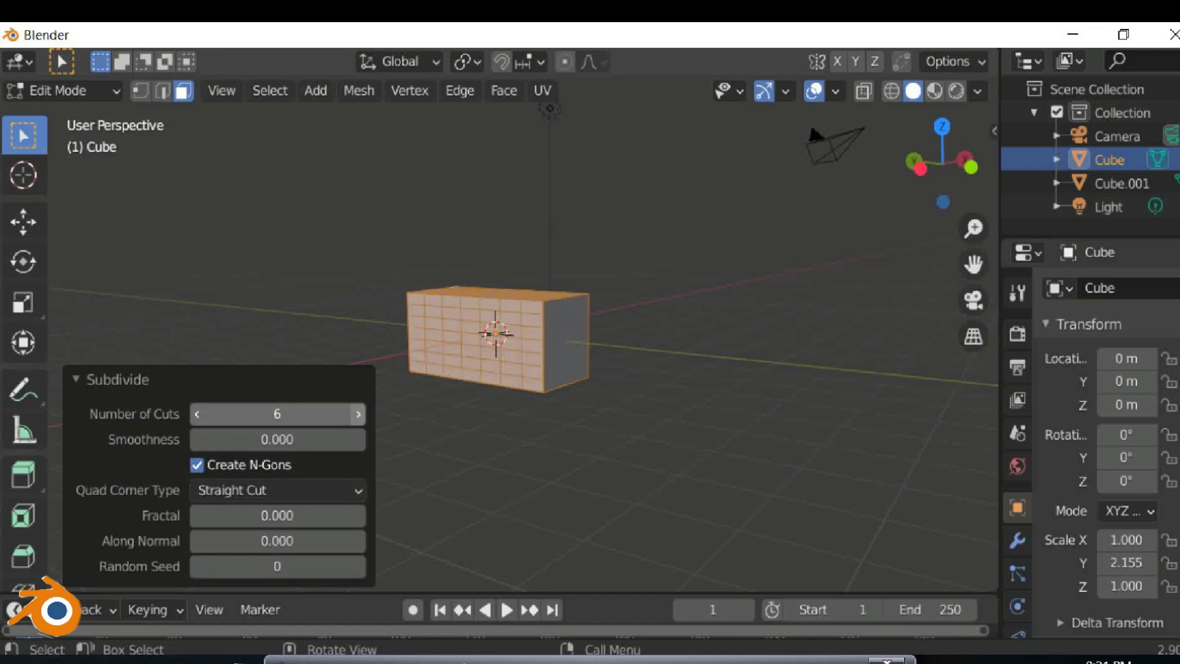
left_click(359, 416)
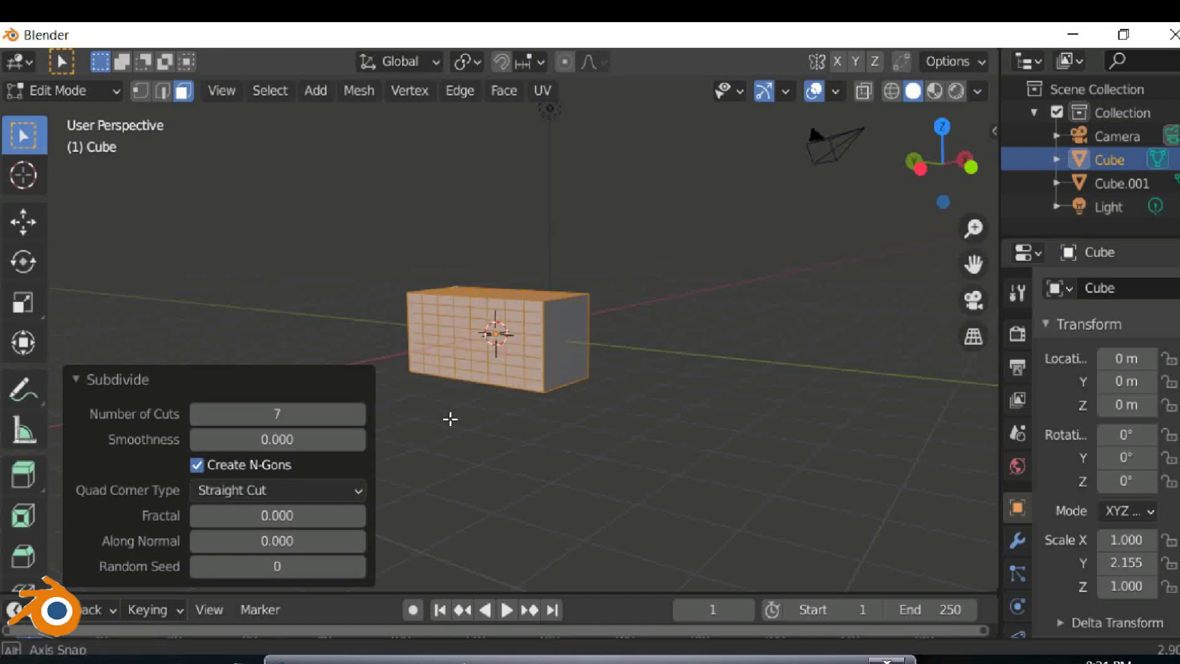
mouse_move(450, 418)
middle_mouse_down()
mouse_move(621, 390)
mouse_move(430, 421)
mouse_move(297, 356)
middle_mouse_up()
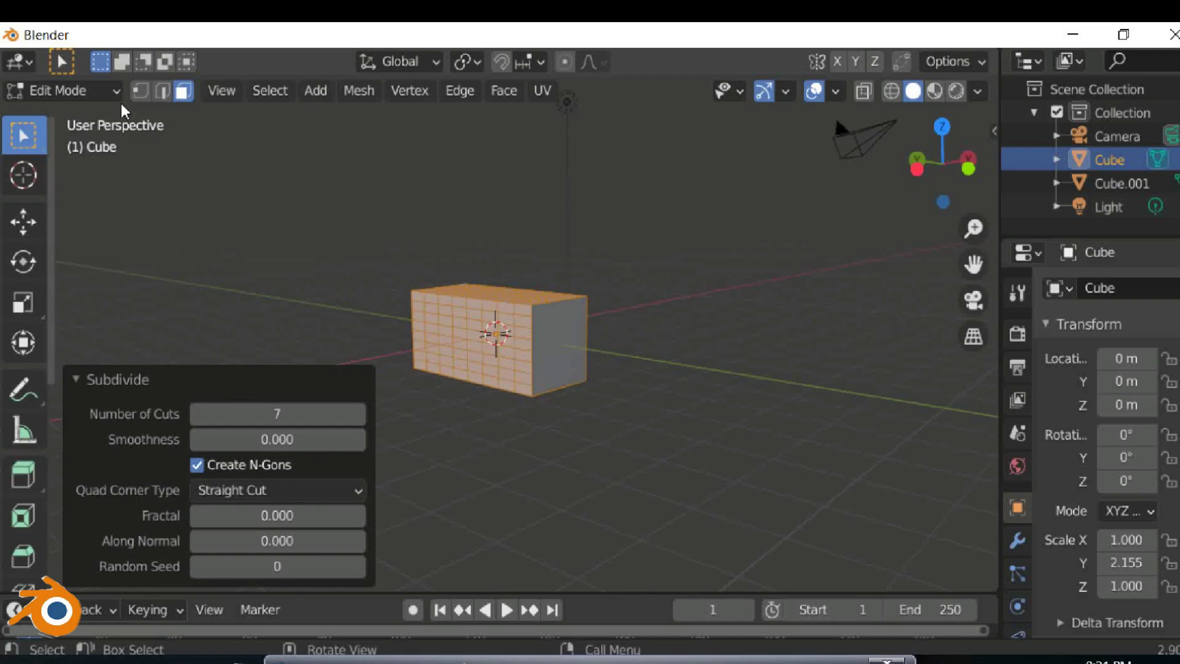
key("alt+a")
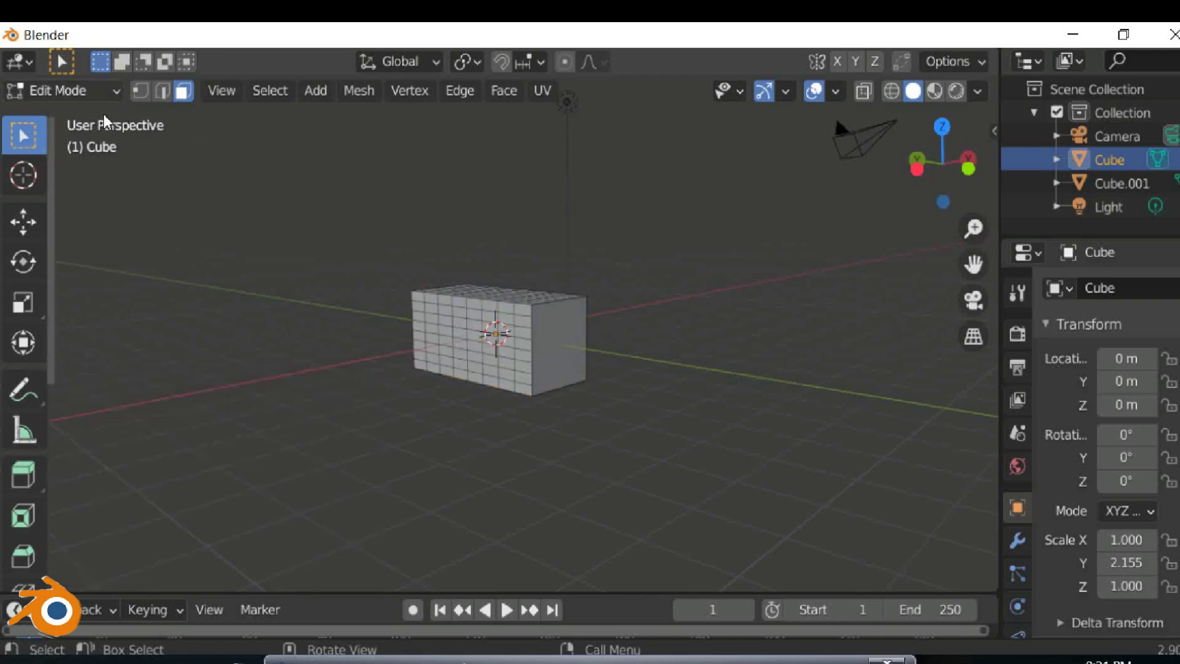
- Select Cube.001 in Object Mode and put it into Edit Mode
left_click(61, 90)
left_click(102, 117)
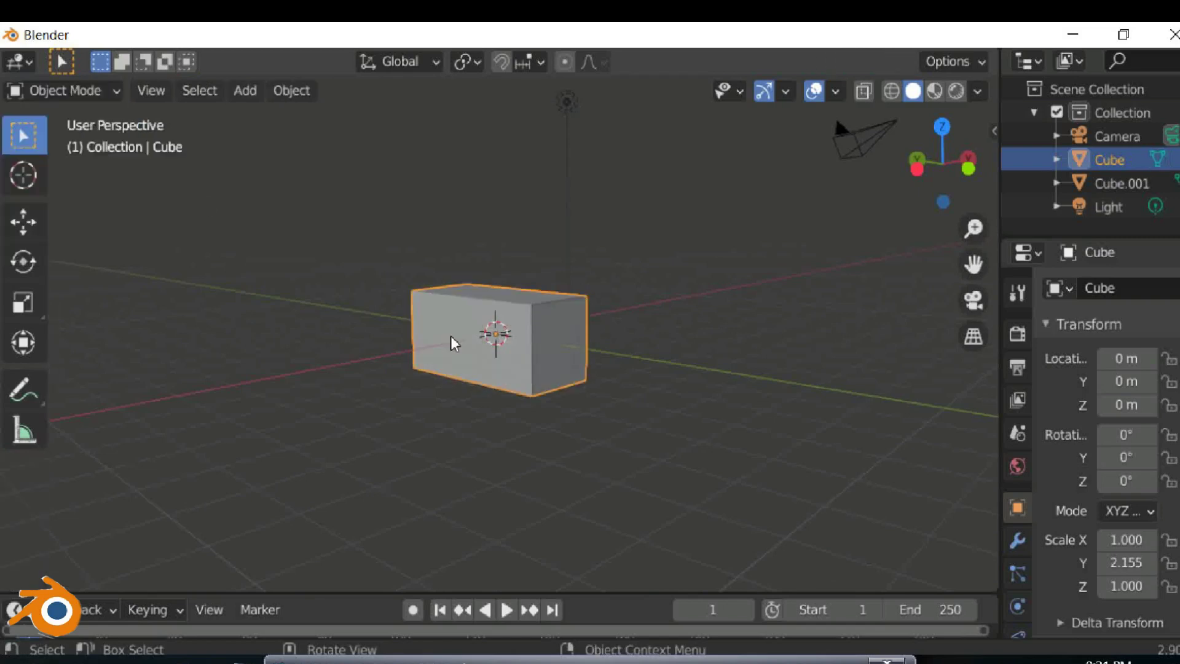
left_click(549, 382)
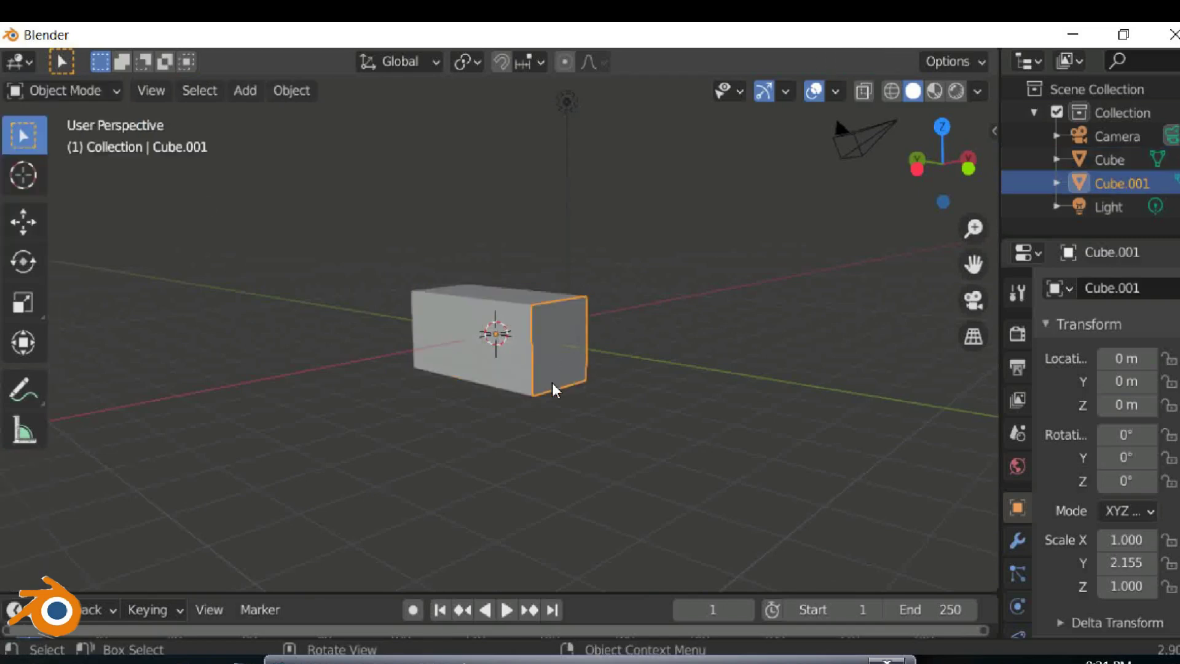
right_click(545, 342)
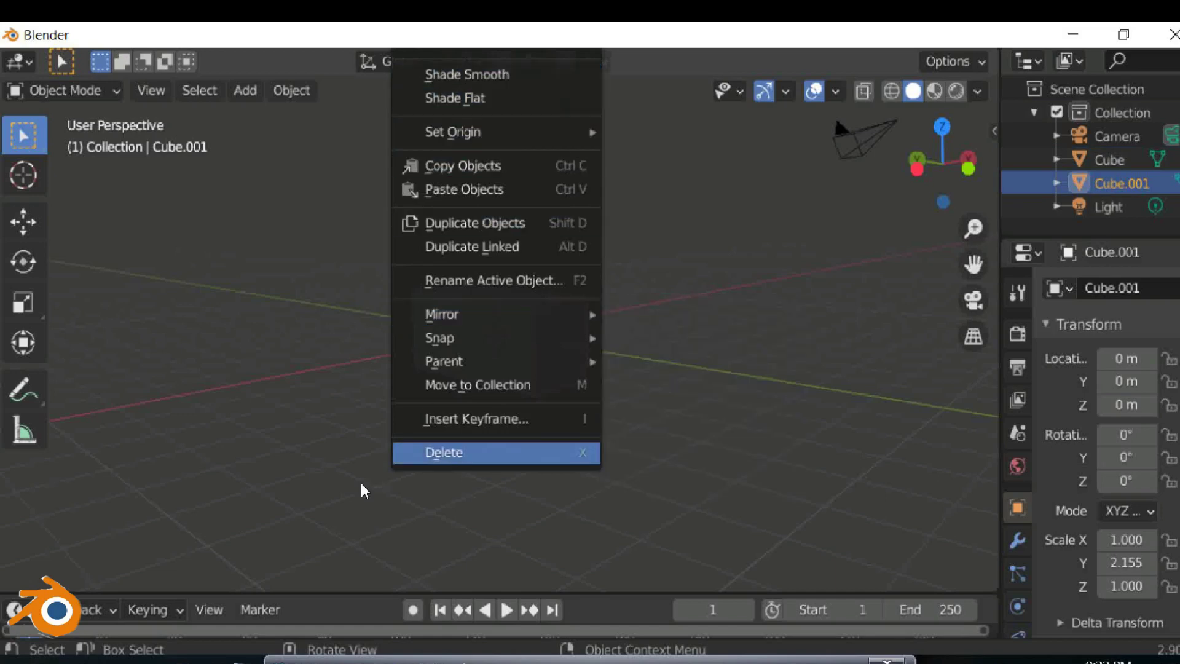
left_click(64, 90)
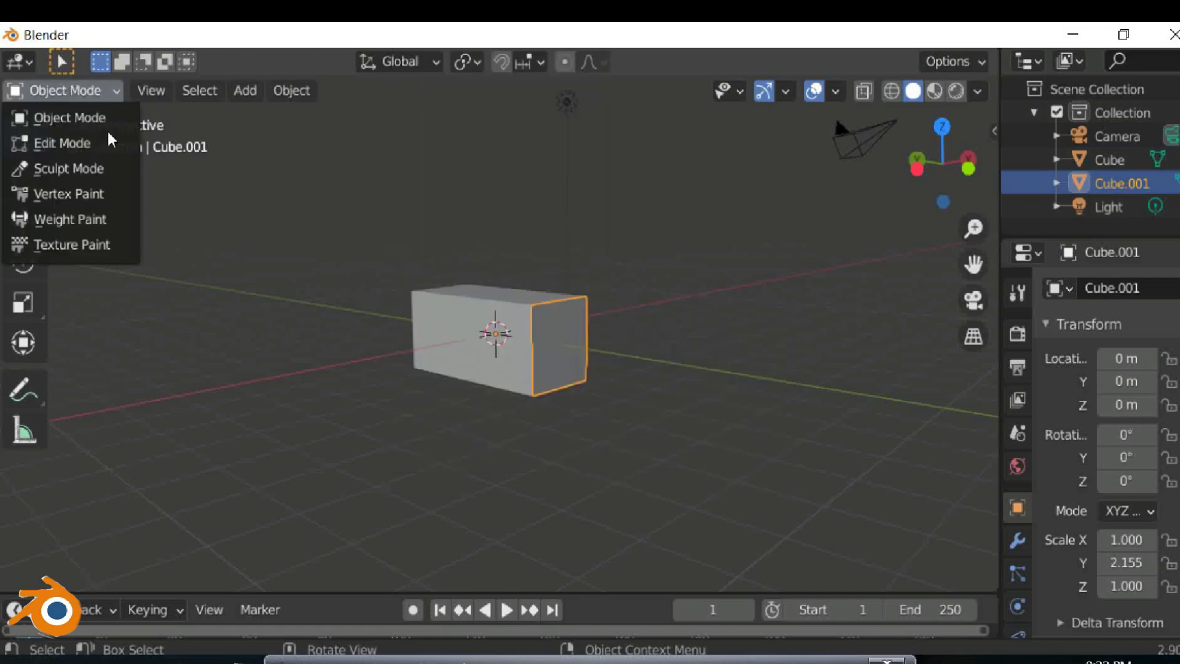
left_click(86, 145)
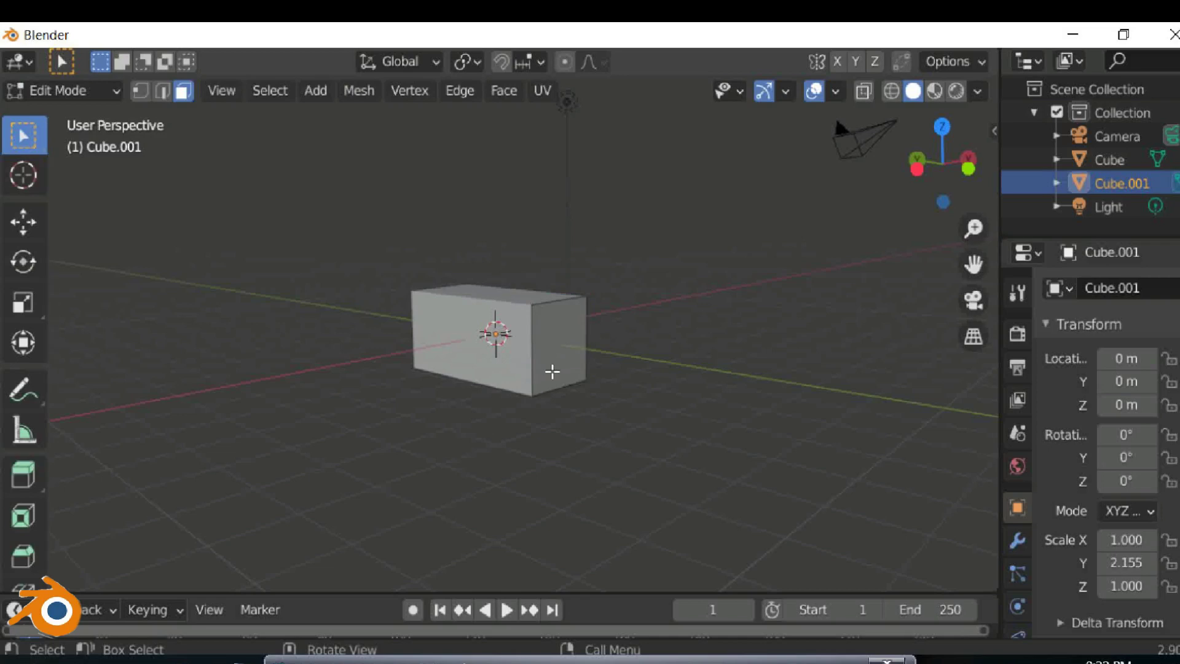
- Subdivide Cube.001's end face with 7 cuts and clear the face selection
left_click(552, 370)
right_click(552, 370)
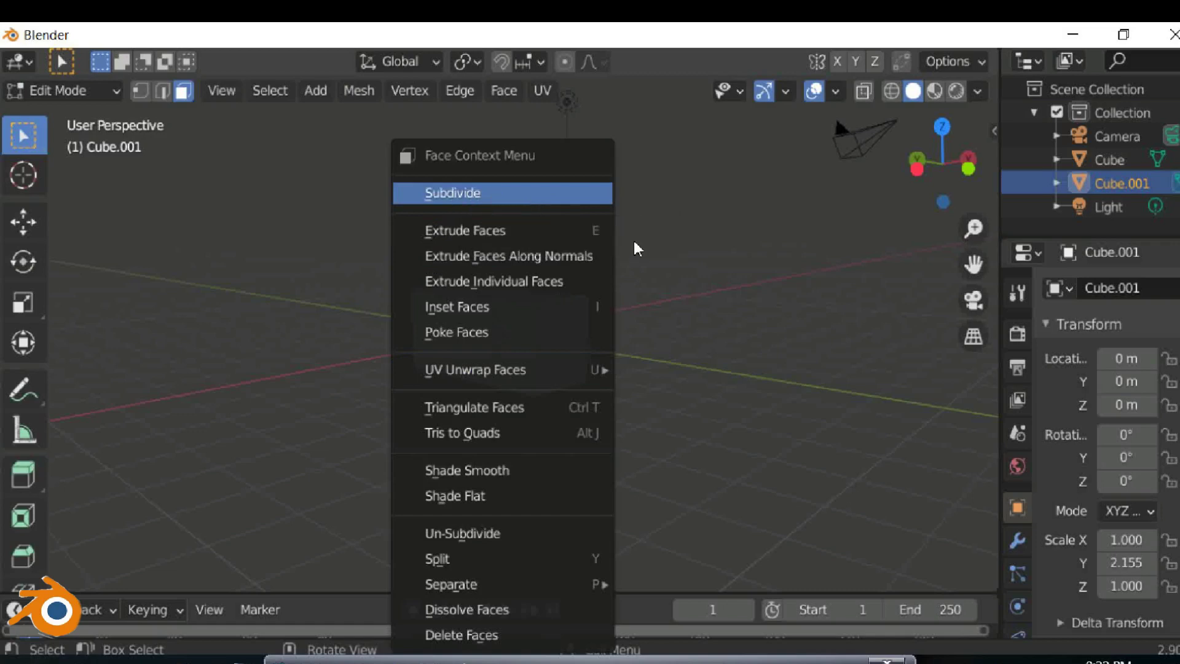
left_click(491, 194)
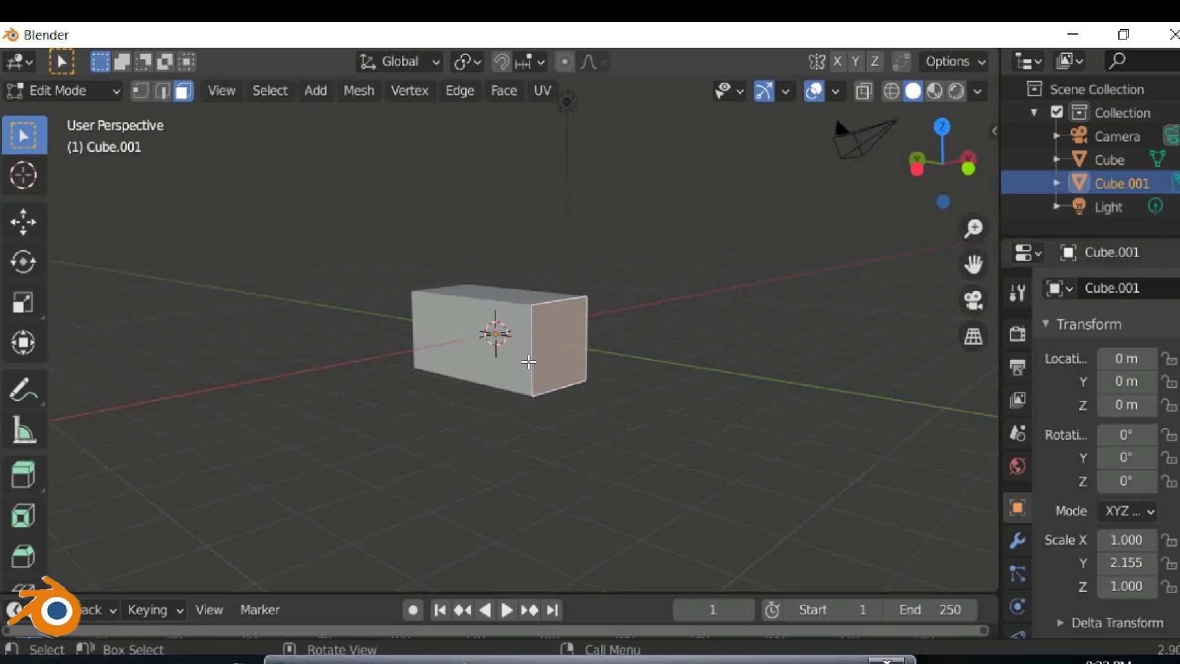
right_click(545, 347)
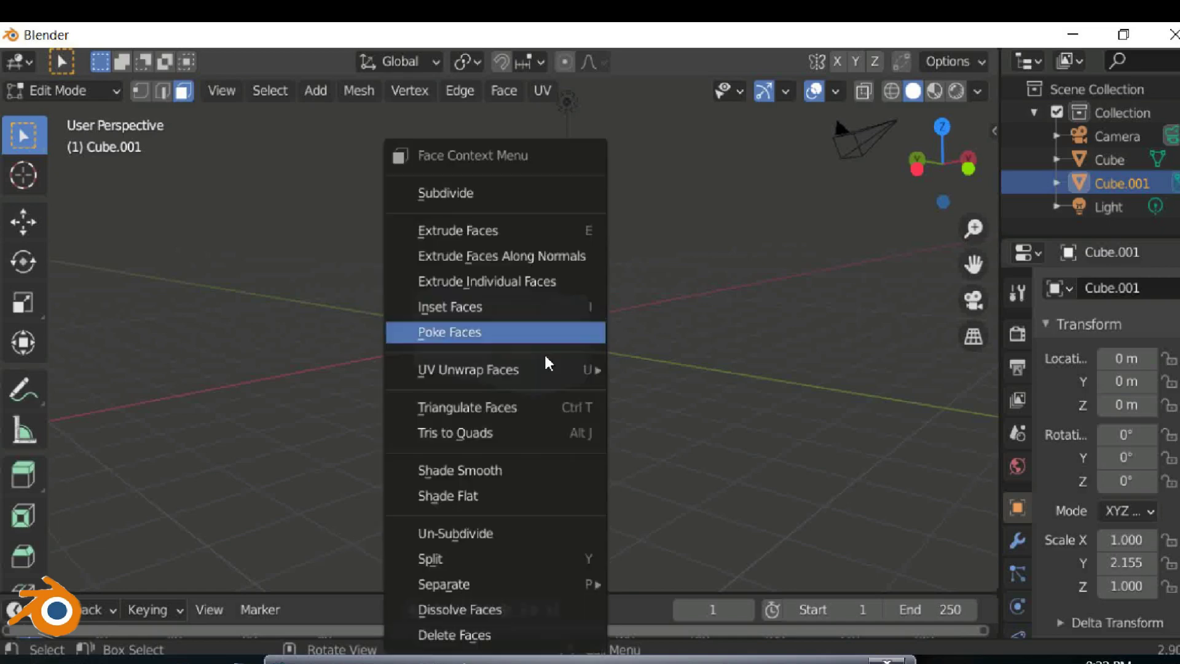
left_click(533, 202)
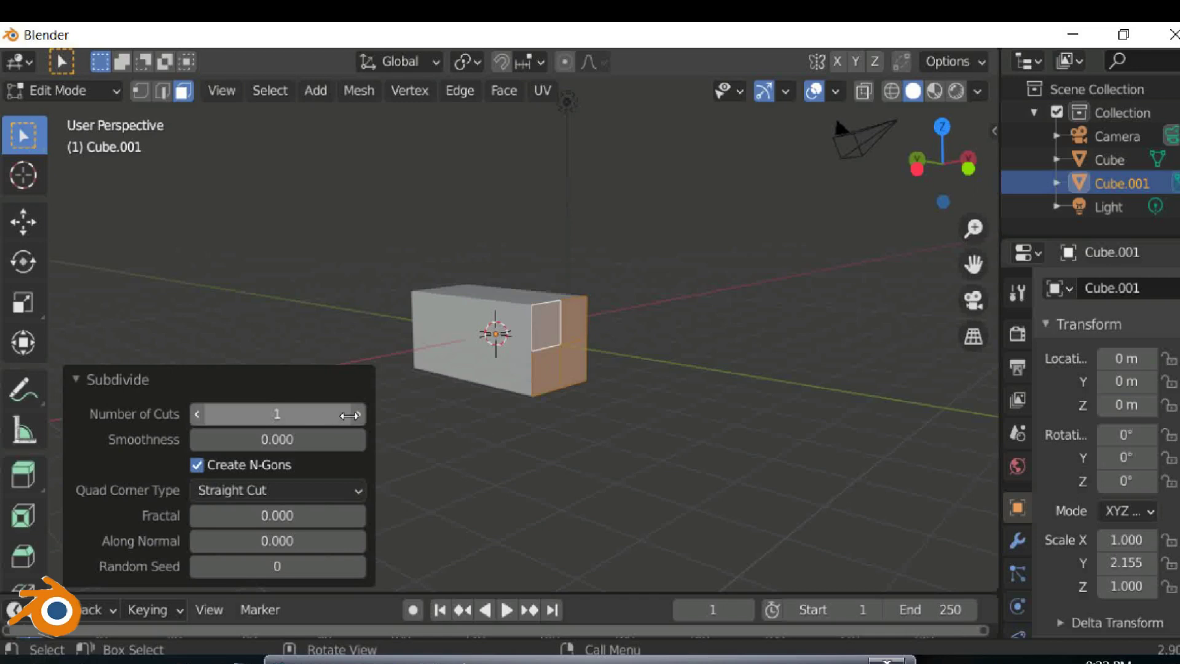
left_click(358, 413)
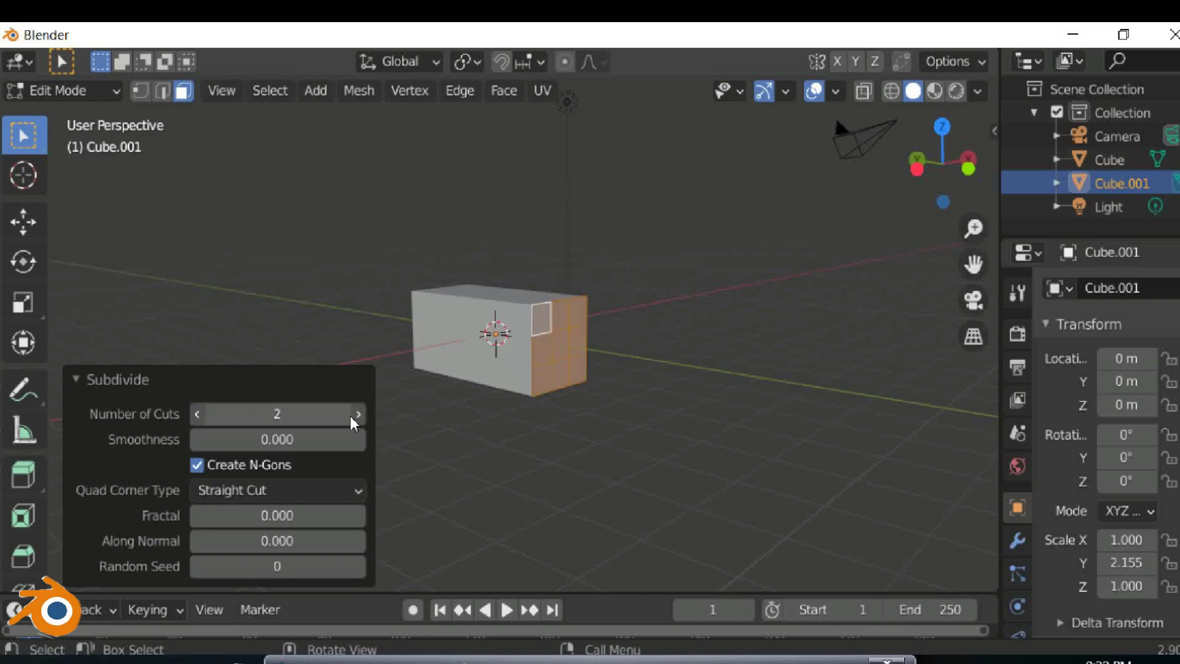
left_click(358, 414)
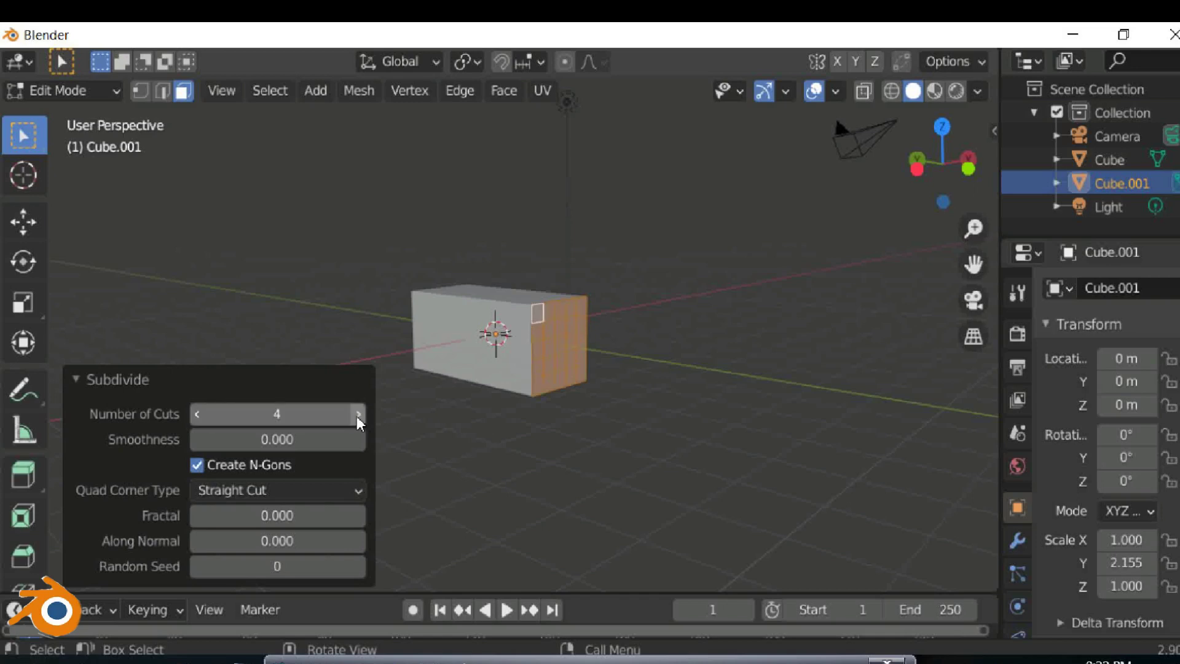
left_click(358, 414)
left_click(357, 415)
left_click(357, 414)
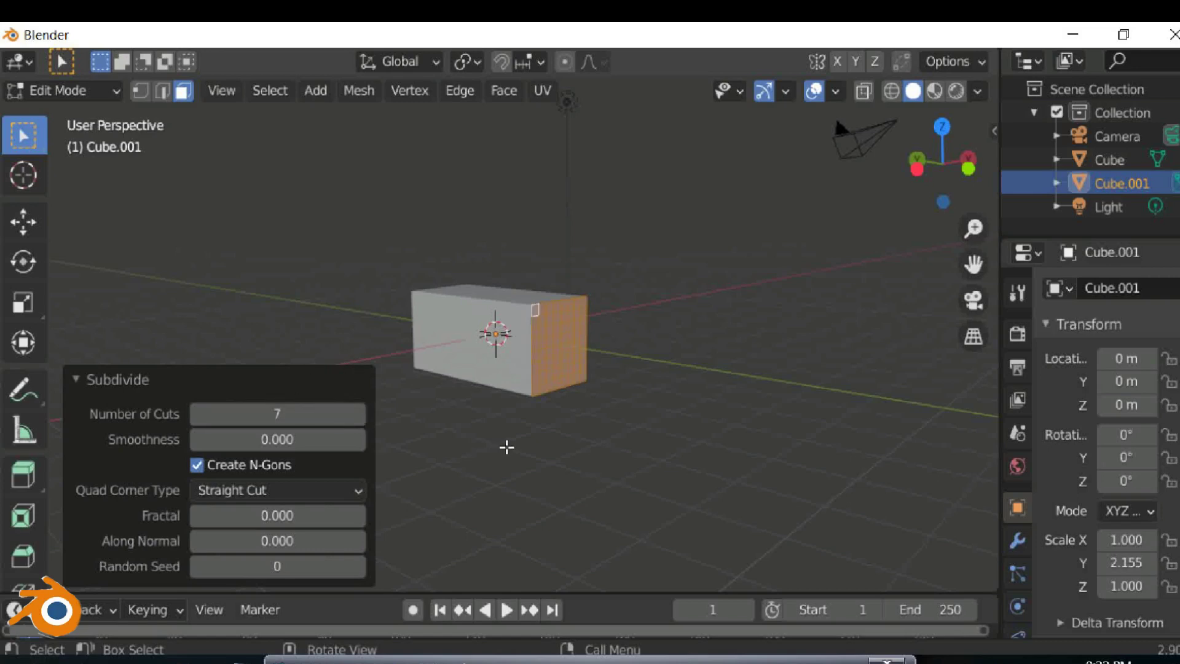
left_click(506, 447)
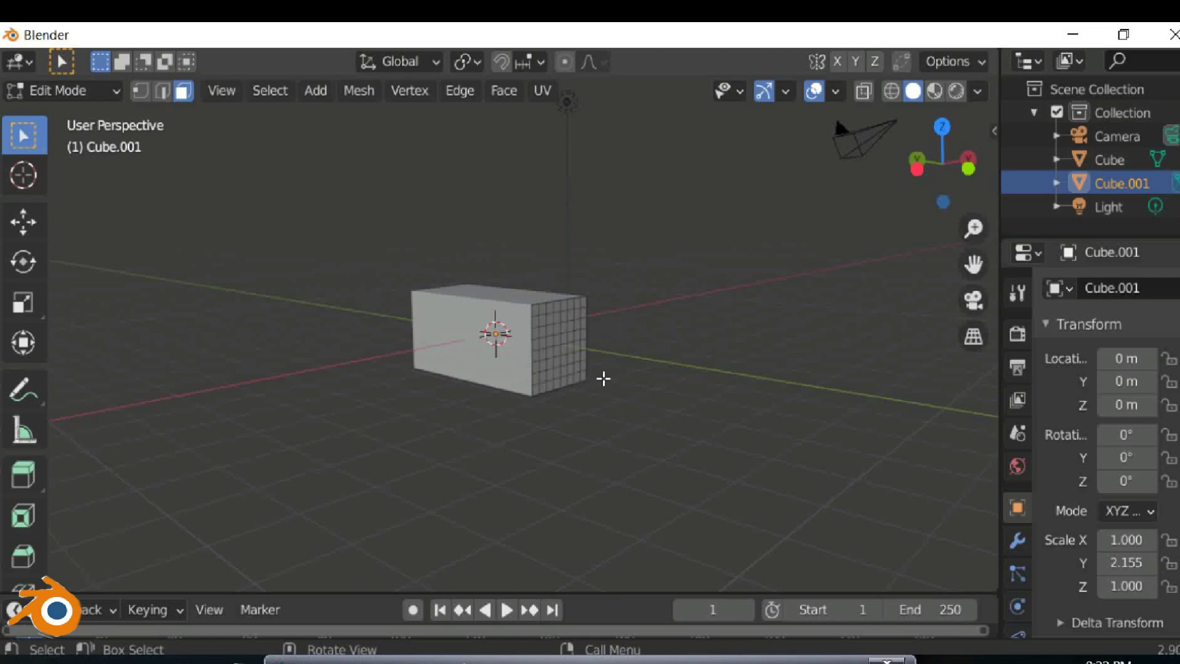
- Orbit to inspect Cube.001's subdivided end, then switch back to Object Mode
mouse_move(578, 444)
middle_mouse_down()
mouse_move(608, 440)
mouse_move(559, 476)
mouse_move(519, 469)
mouse_move(571, 455)
mouse_move(603, 396)
middle_mouse_up()
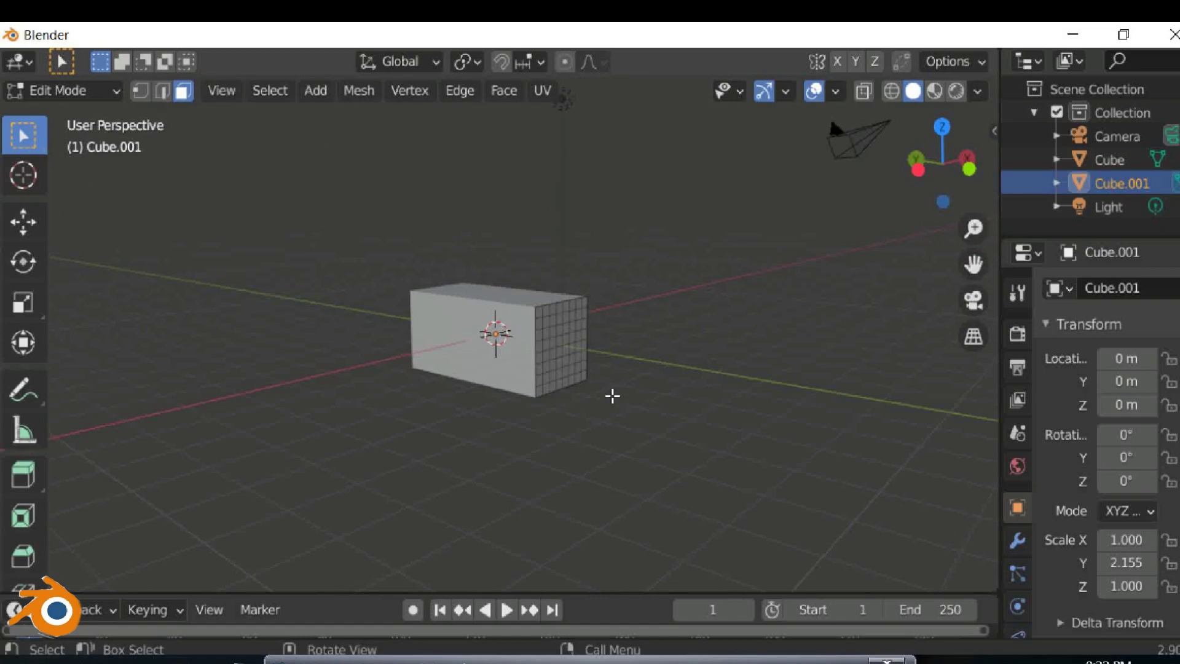
mouse_move(483, 428)
middle_mouse_down()
mouse_move(511, 448)
mouse_move(524, 435)
mouse_move(508, 384)
middle_mouse_up()
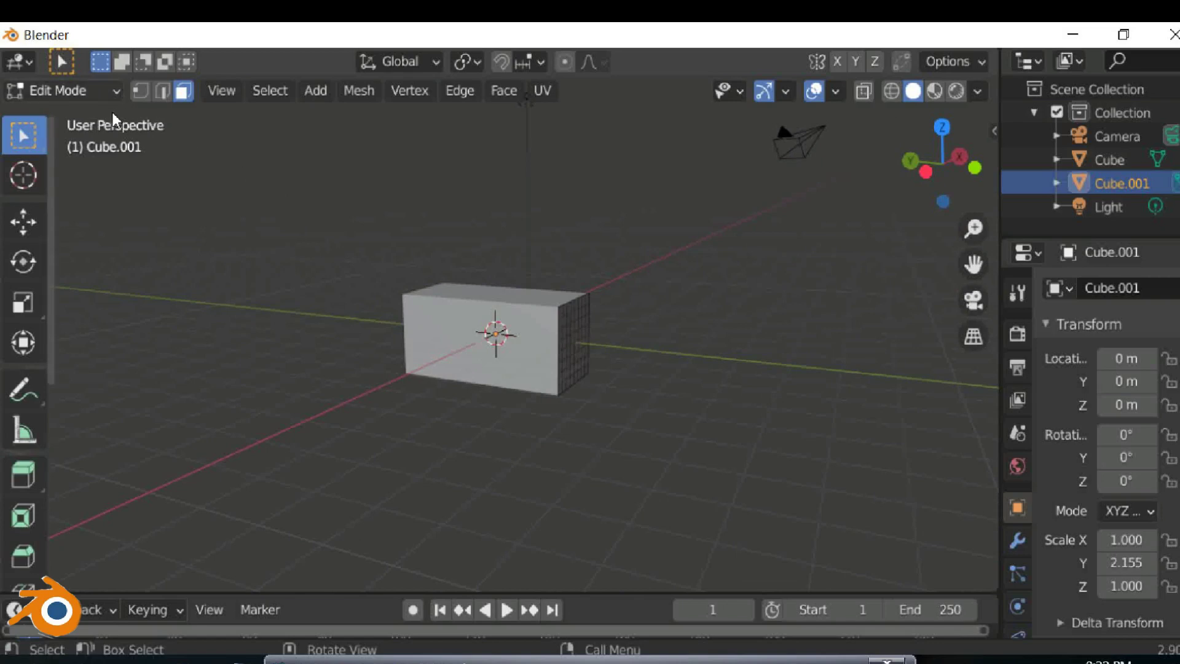
left_click(116, 93)
left_click(103, 120)
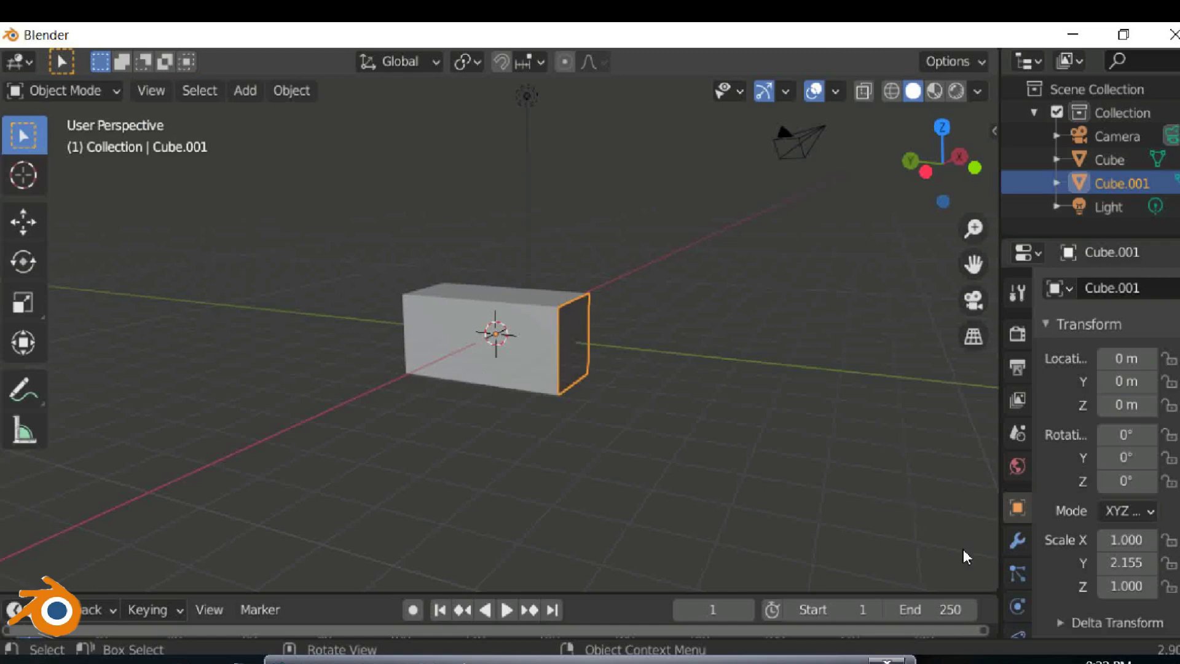
- Give the main Cube a Wireframe modifier with 0.021 m bar thickness
left_click(508, 378)
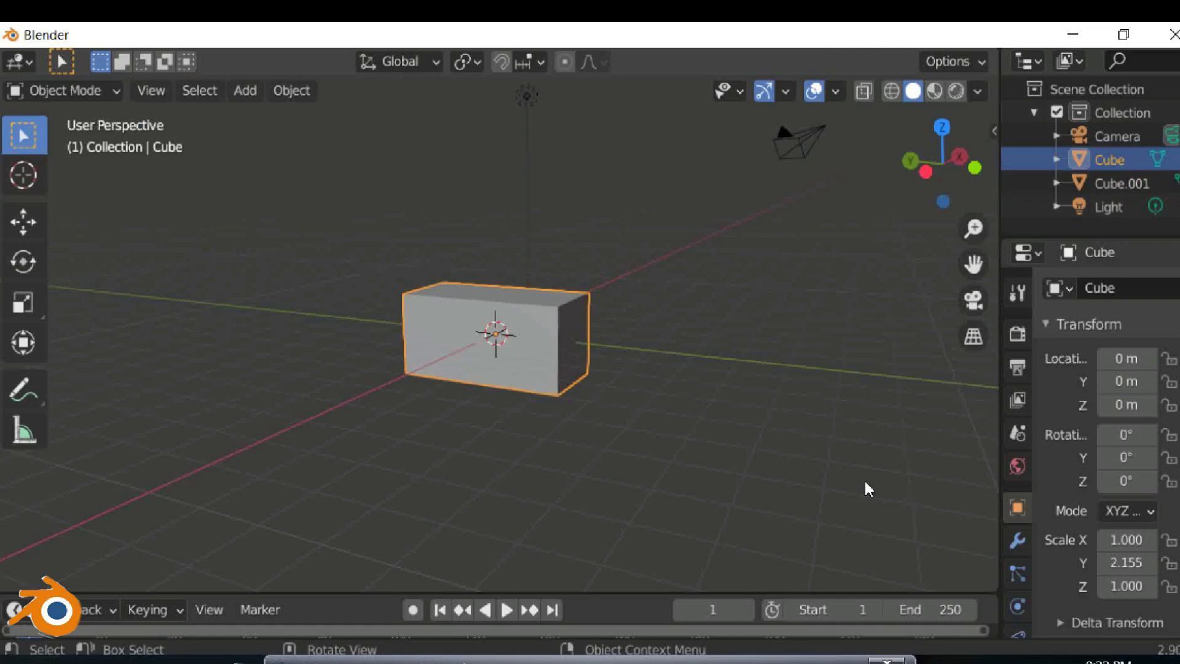
left_click(1017, 541)
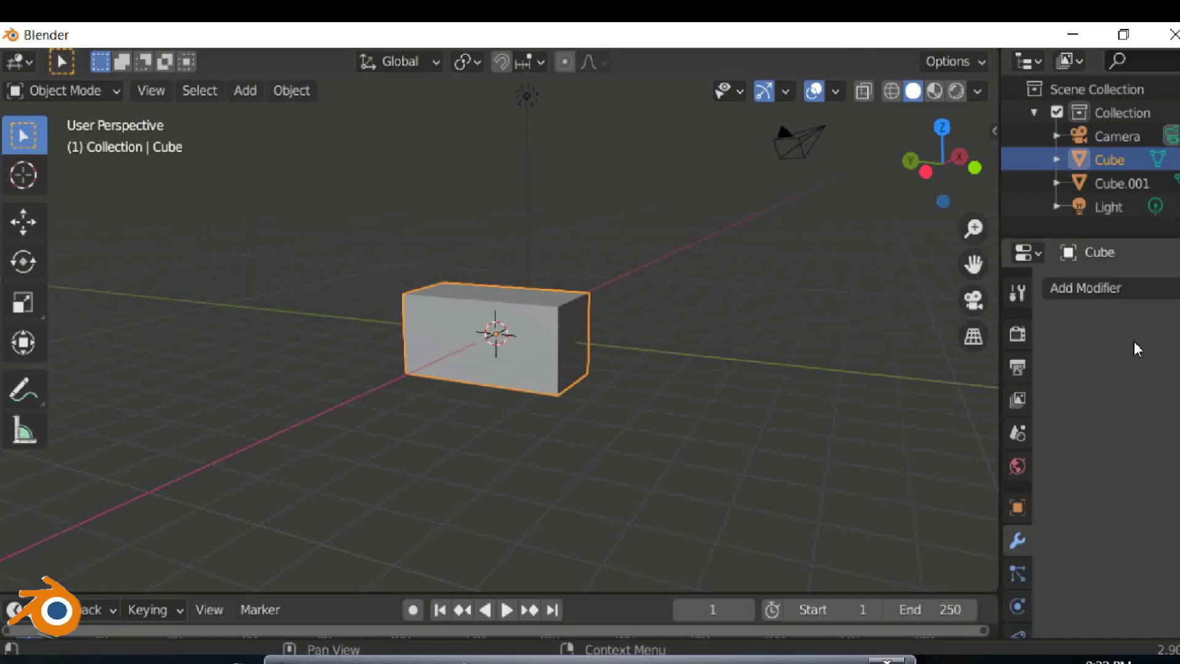
left_click(1156, 289)
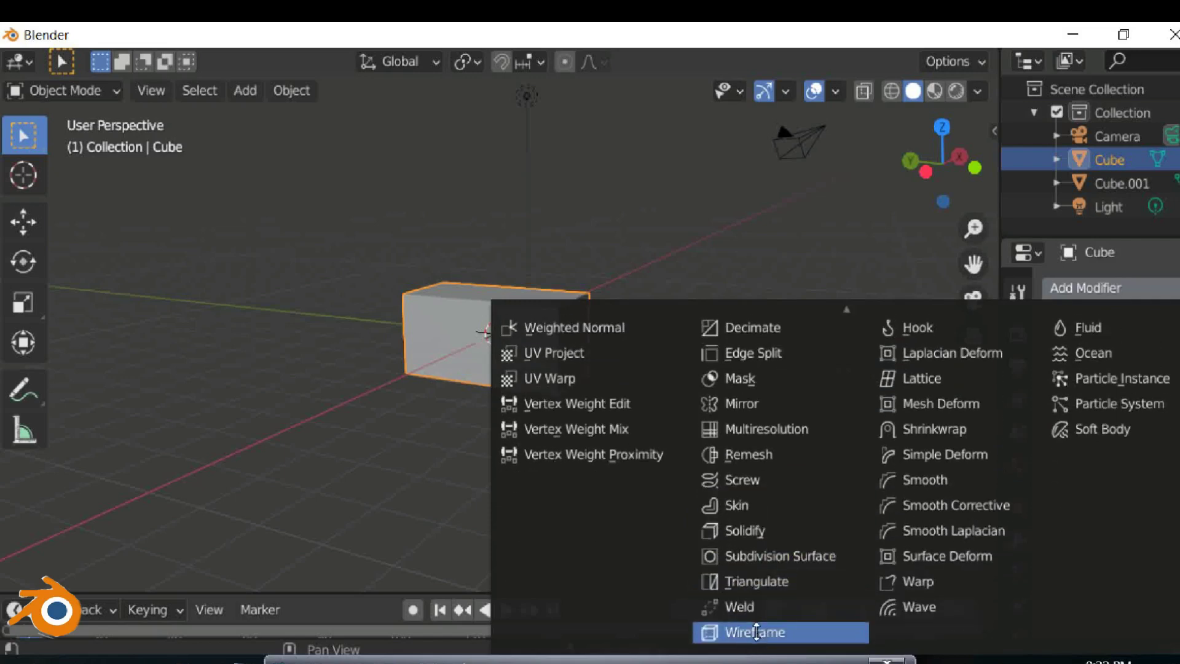
left_click(755, 631)
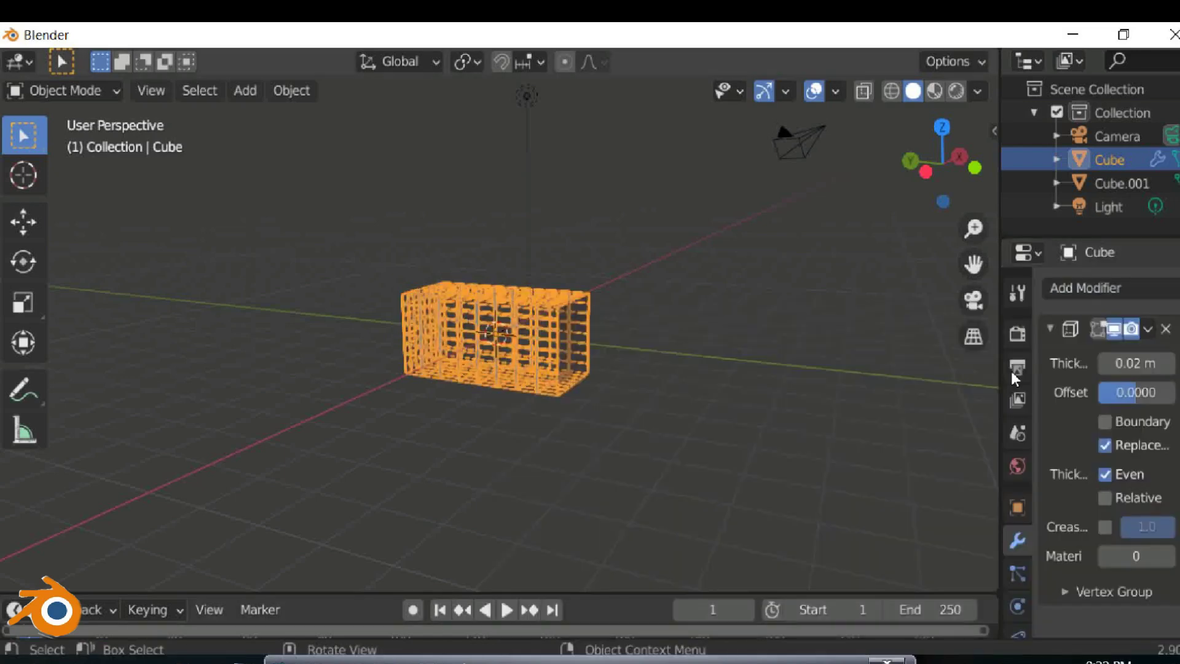
middle_click_drag(728, 417, 811, 410)
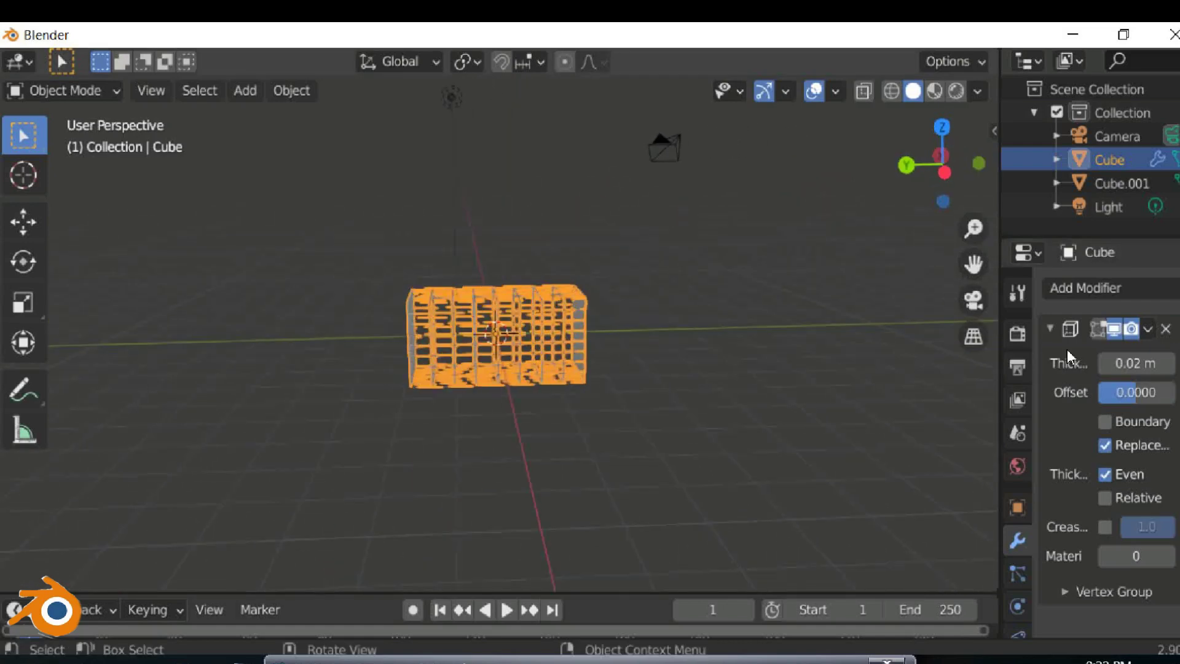
left_click_drag(1136, 363, 1144, 363)
- Scale the cage to double size with S 2 and thicken its bars to 0.026 m
mouse_move(657, 355)
middle_mouse_down()
mouse_move(590, 411)
mouse_move(587, 397)
middle_mouse_up()
type("s2")
key("Return")
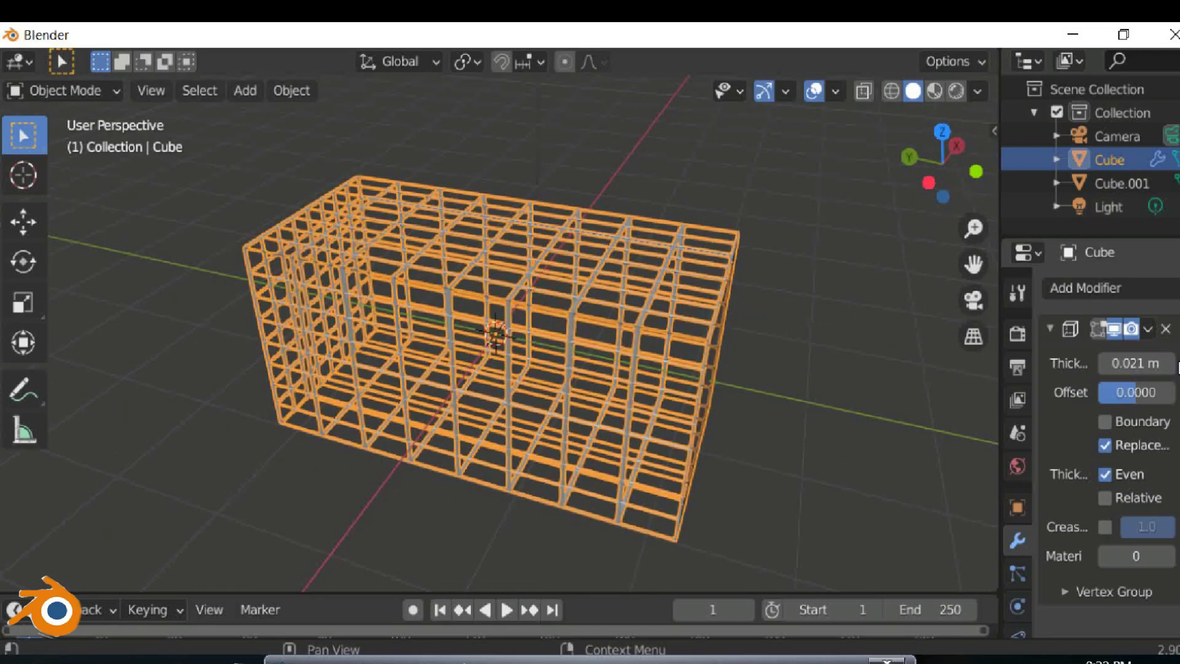
left_click_drag(1137, 363, 1140, 364)
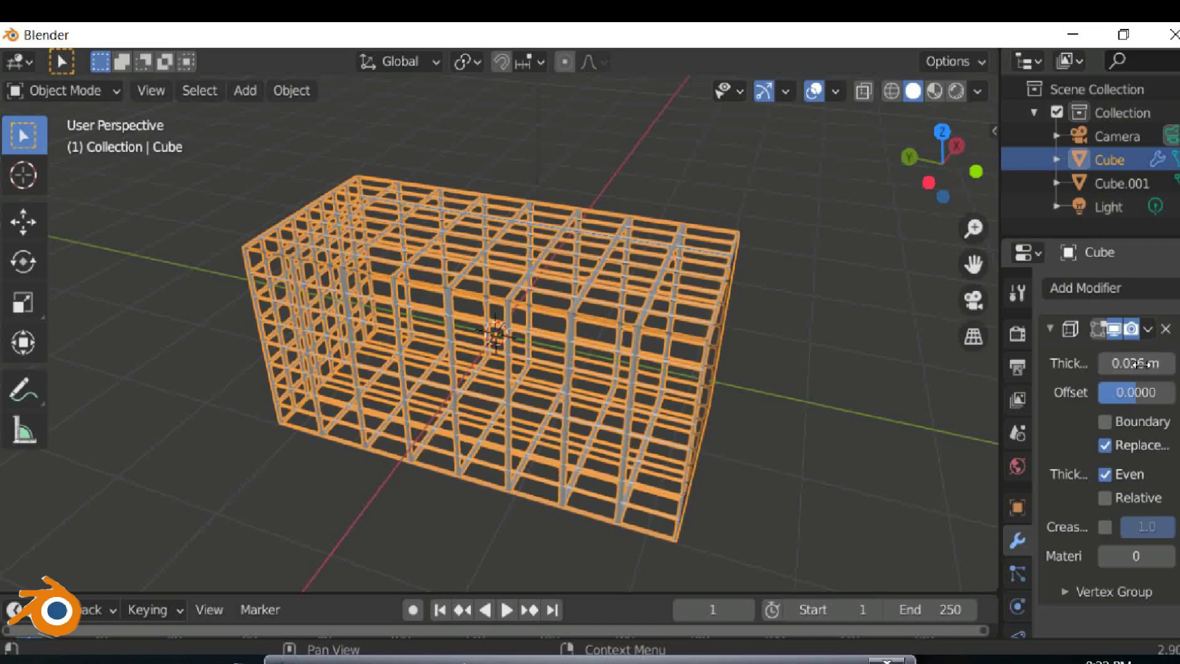
left_click(784, 396)
mouse_move(784, 395)
middle_mouse_down()
mouse_move(828, 363)
mouse_move(813, 384)
mouse_move(734, 397)
mouse_move(799, 356)
mouse_move(824, 370)
mouse_move(842, 362)
mouse_move(846, 335)
mouse_move(837, 351)
mouse_move(729, 379)
mouse_move(662, 381)
middle_mouse_up()
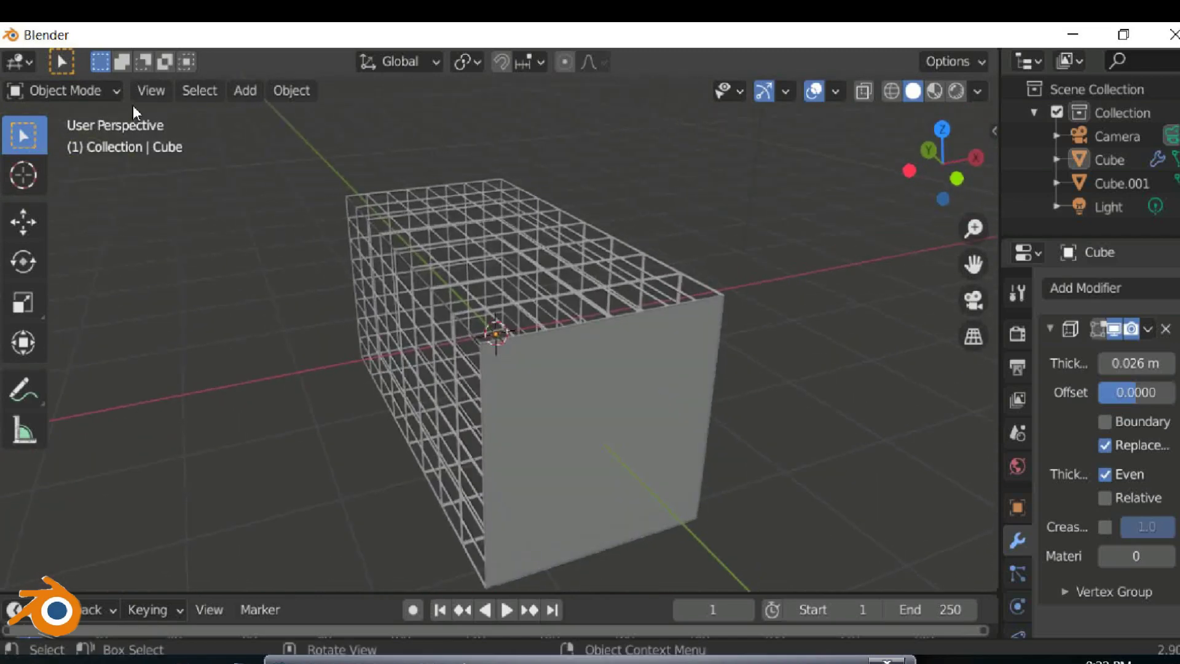
left_click(602, 455)
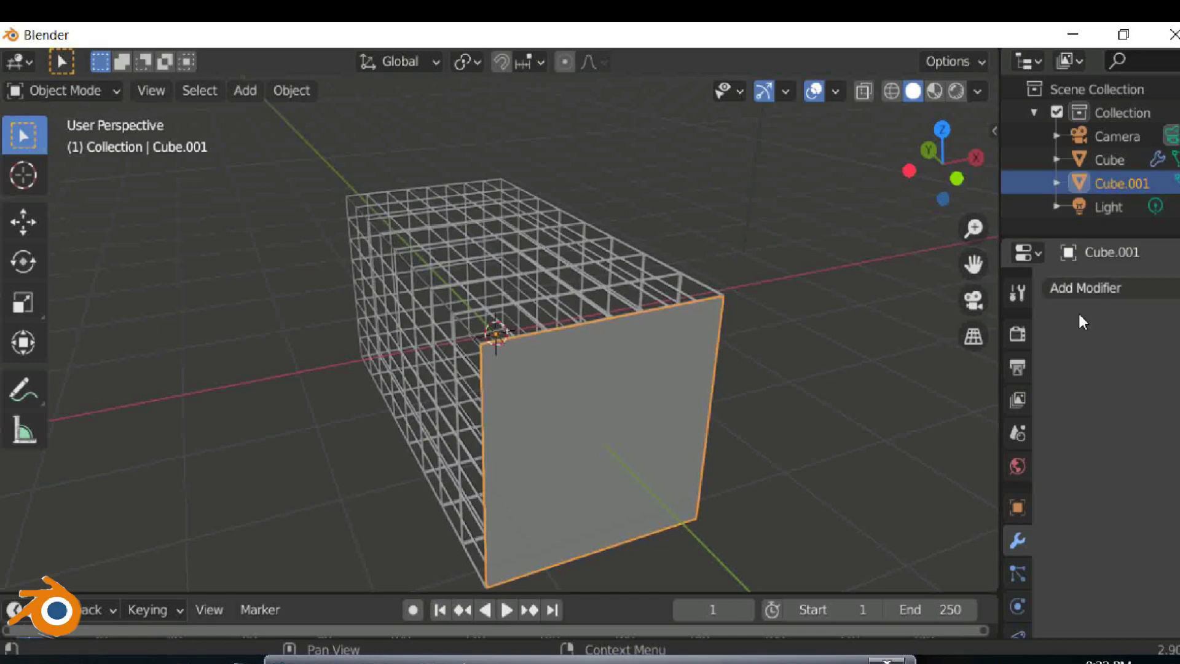
- Give the flat panel Cube.001 a Wireframe modifier with 0.026 m thickness
left_click(431, 397)
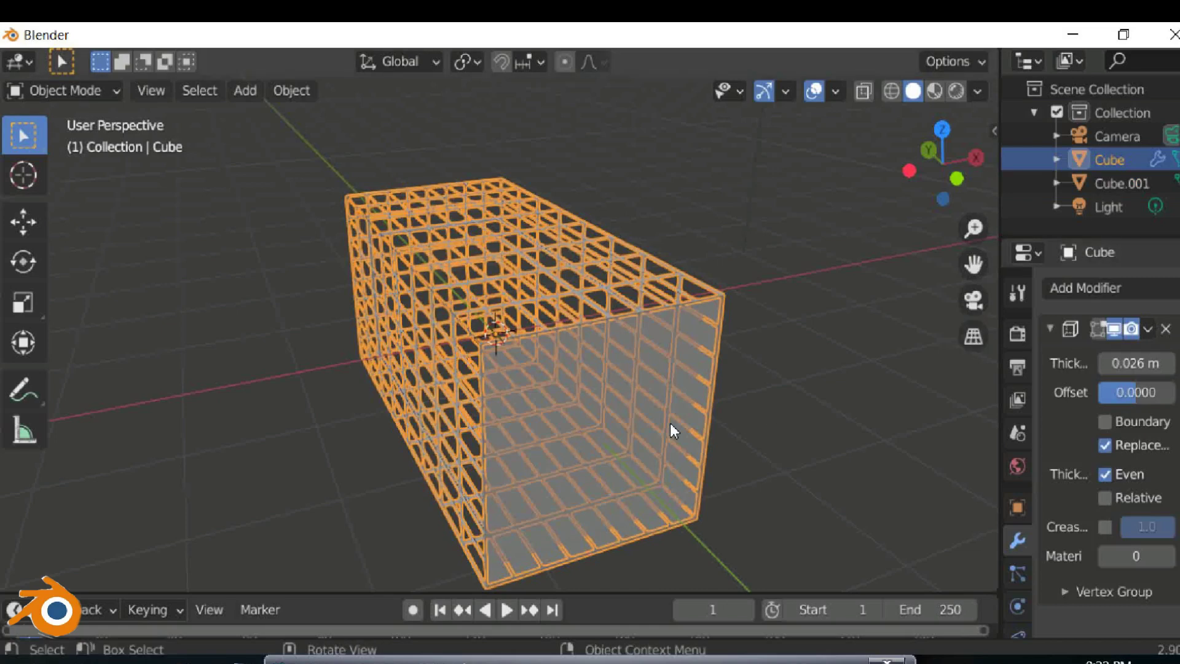
key("ctrl+z")
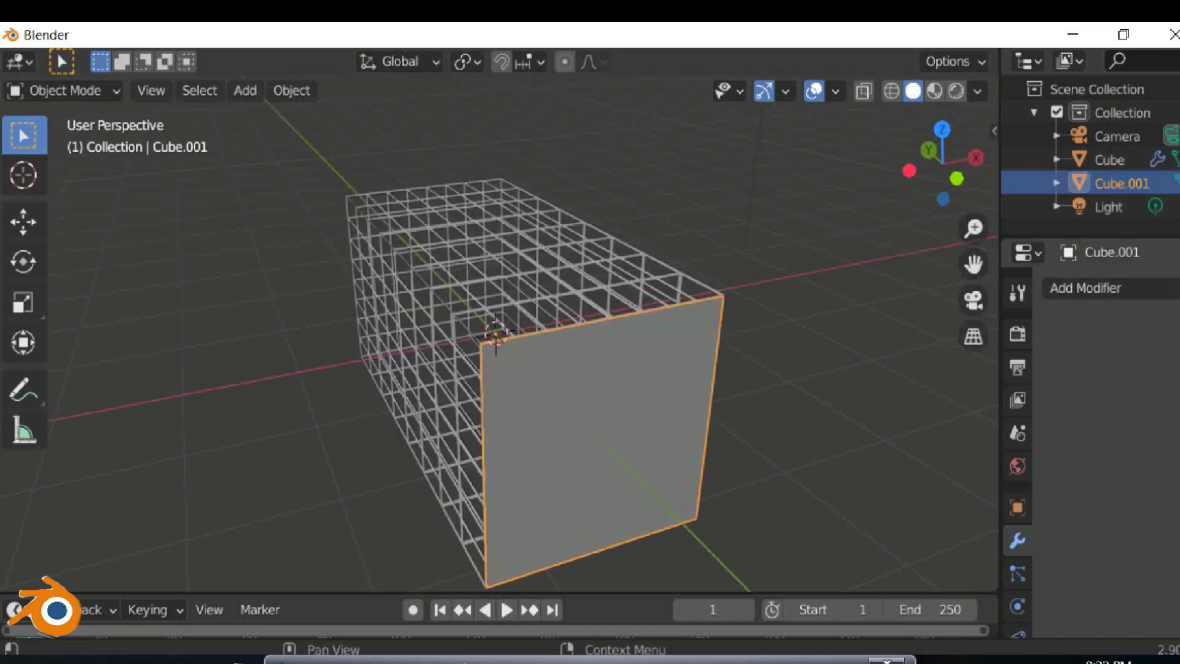
left_click(1085, 288)
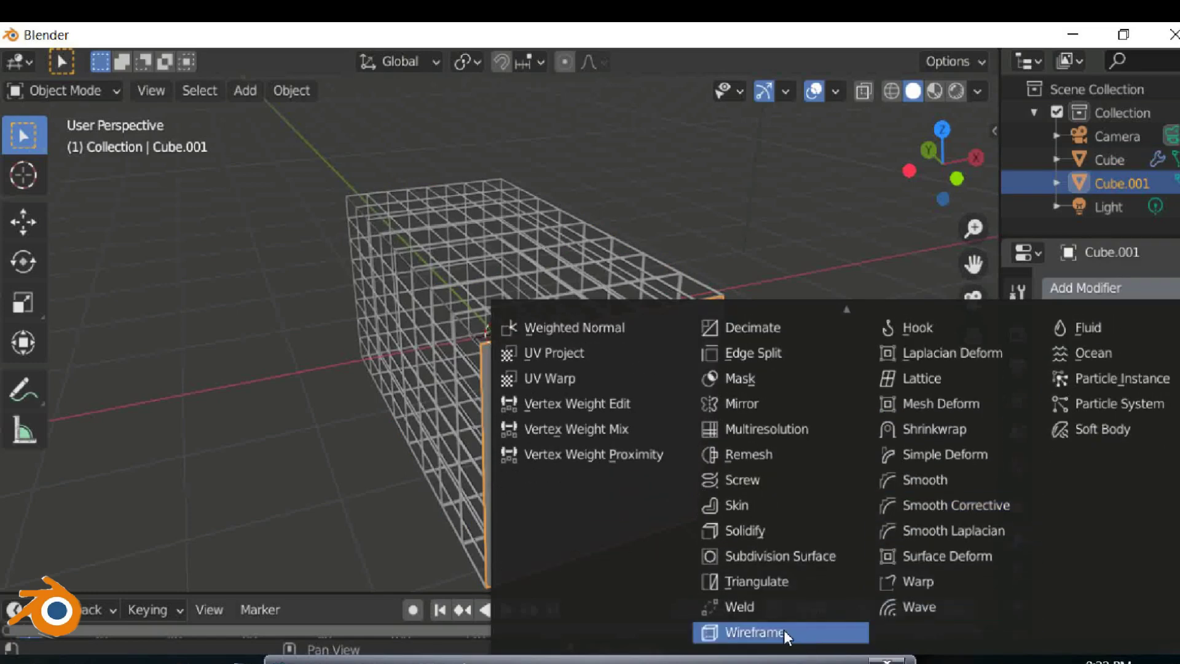
left_click(783, 629)
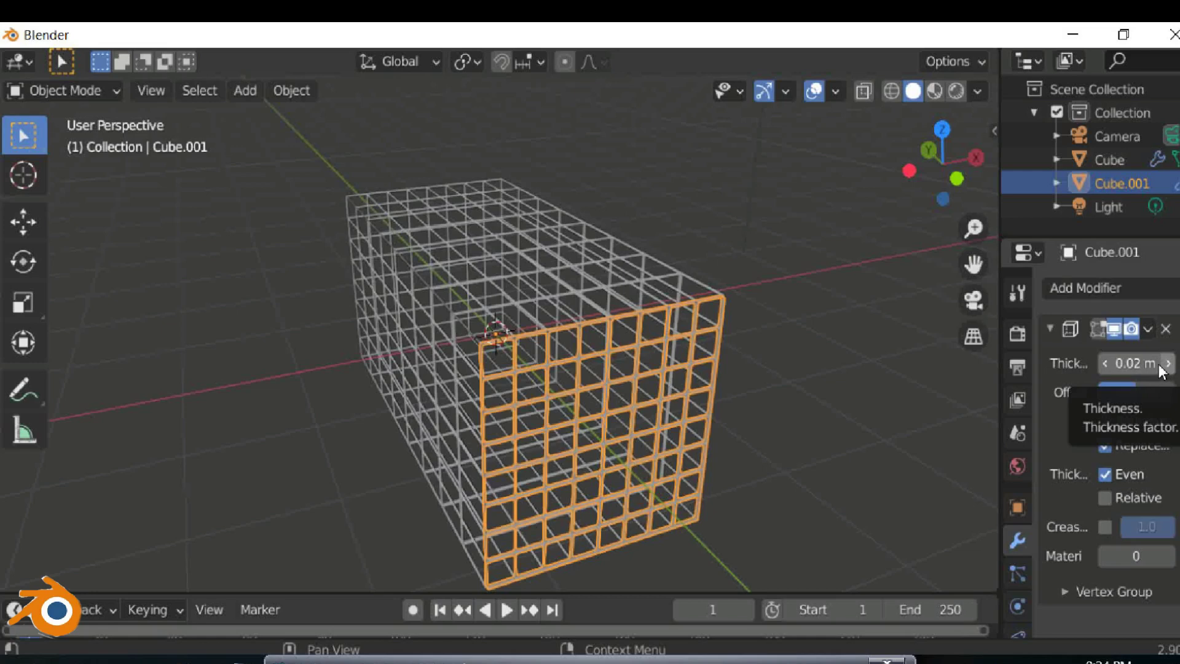
mouse_move(1160, 370)
left_mouse_down()
mouse_move(1170, 368)
mouse_move(1125, 363)
left_mouse_up()
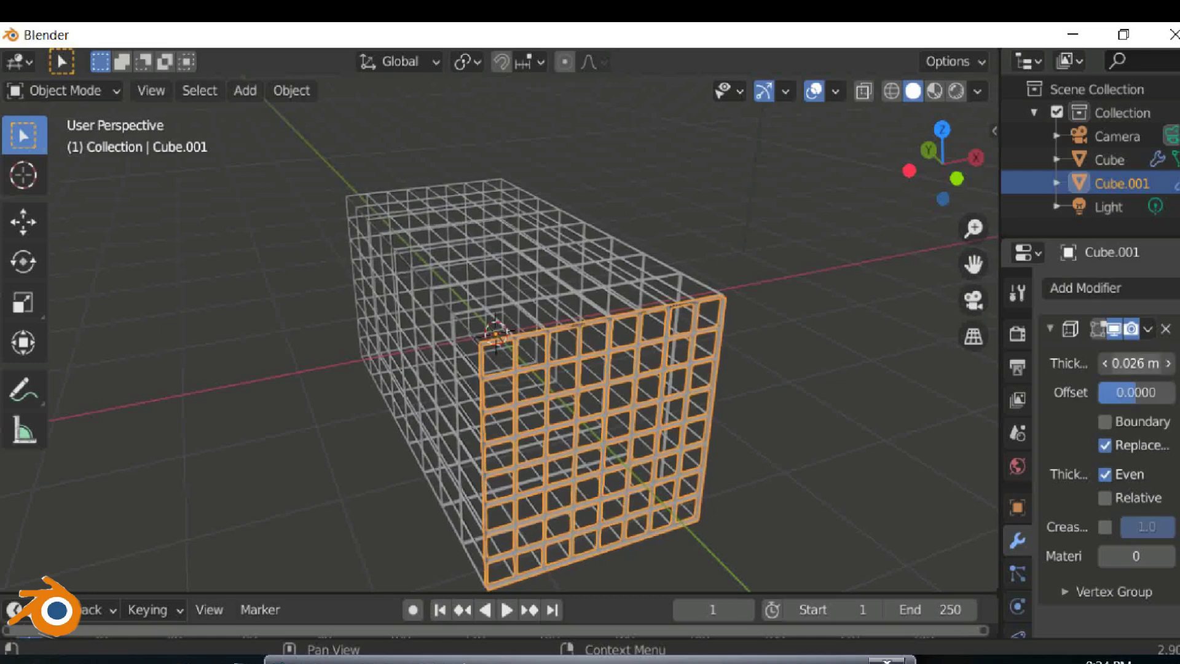
mouse_move(742, 429)
middle_mouse_down()
mouse_move(832, 413)
mouse_move(666, 415)
mouse_move(795, 395)
mouse_move(608, 404)
middle_mouse_up()
- Lift Cube.001 1.2118 m up along Z with the Transform tool, then deselect it
left_click(28, 342)
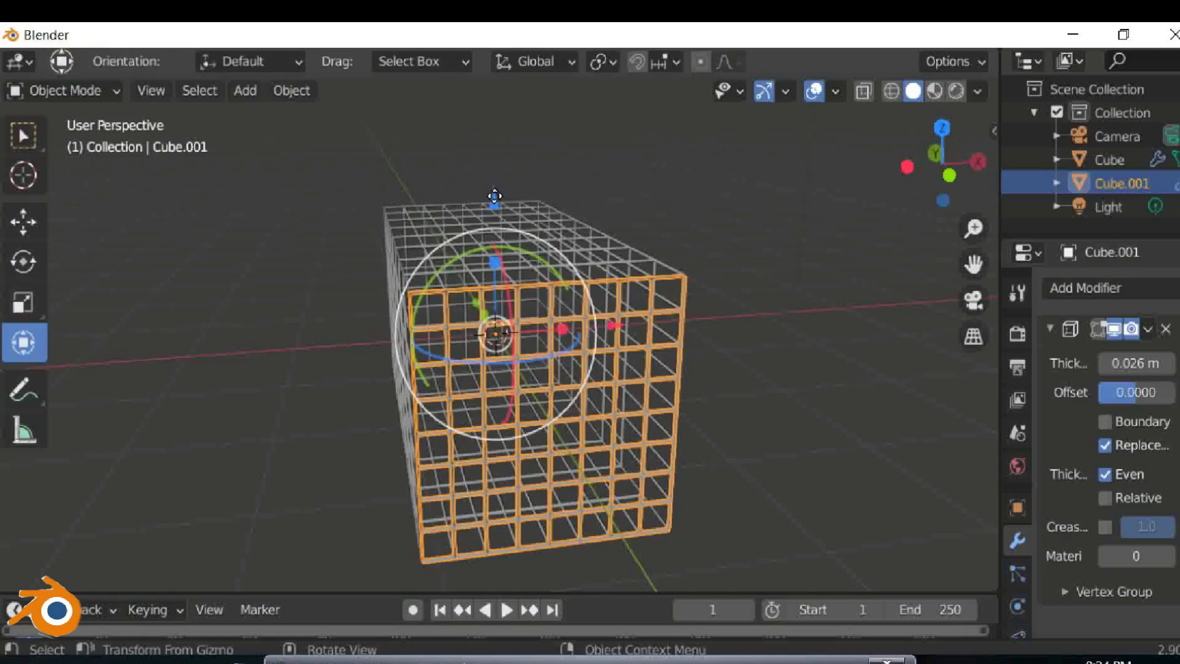
mouse_move(496, 208)
left_mouse_down()
mouse_move(494, 168)
mouse_move(495, 564)
left_mouse_up()
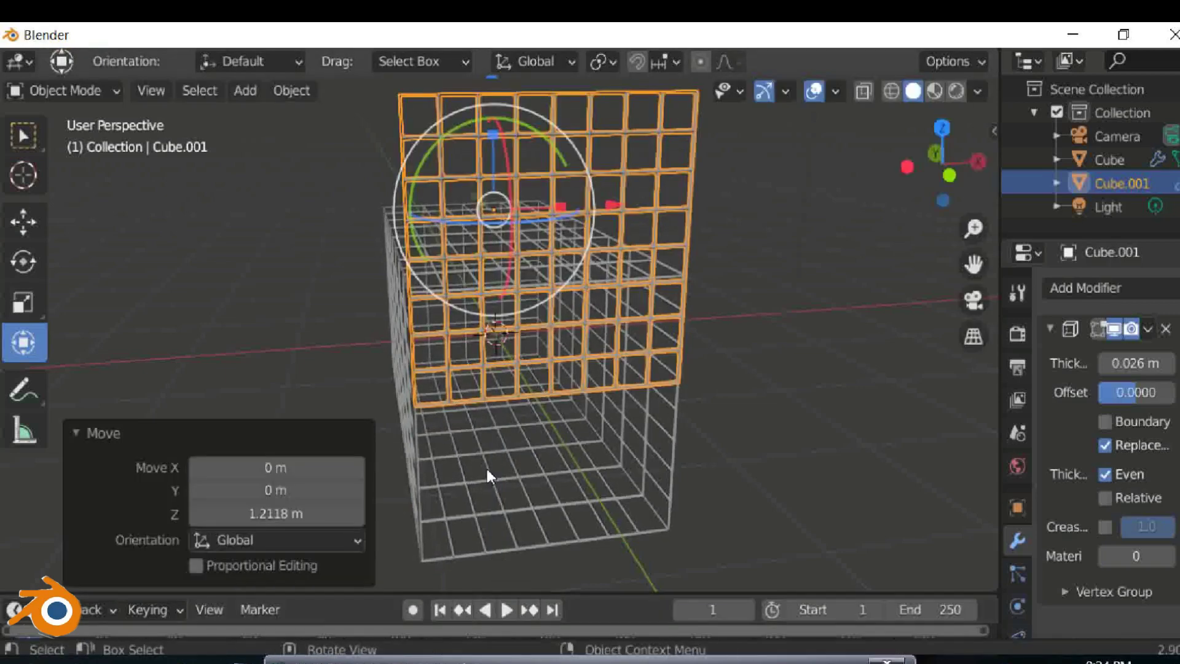
middle_click_drag(506, 465, 646, 459)
scroll(645, 459, "down", 1)
scroll(646, 458, "down", 1)
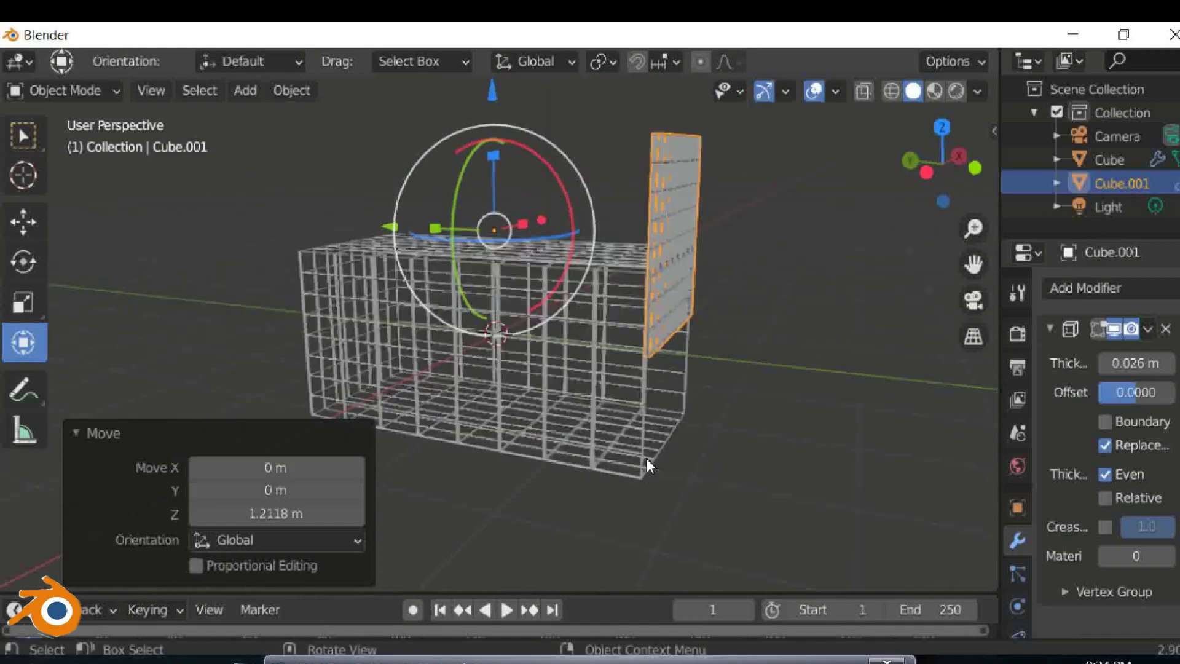
scroll(647, 458, "down", 1)
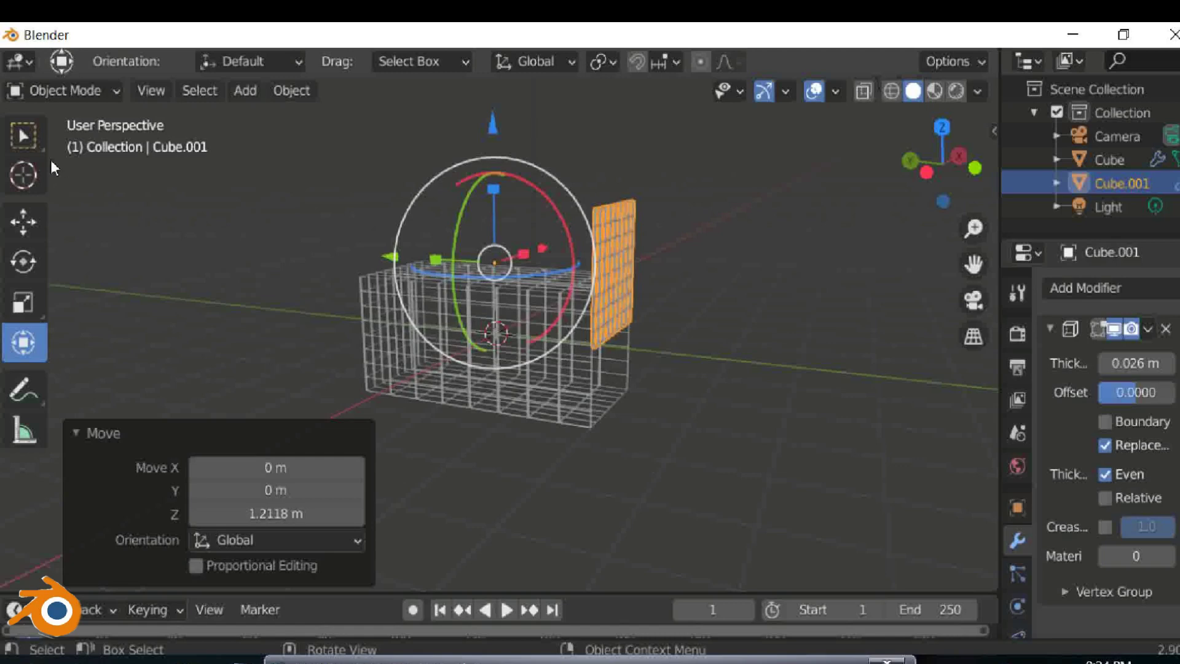
left_click(35, 145)
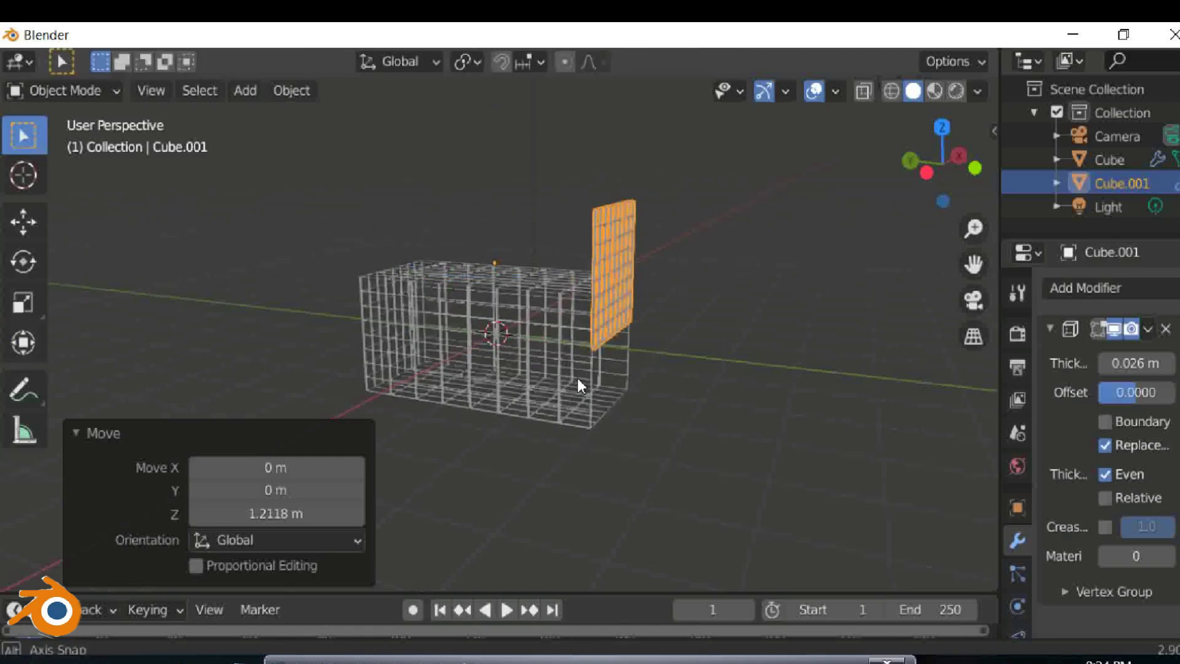
middle_click_drag(575, 377, 488, 369)
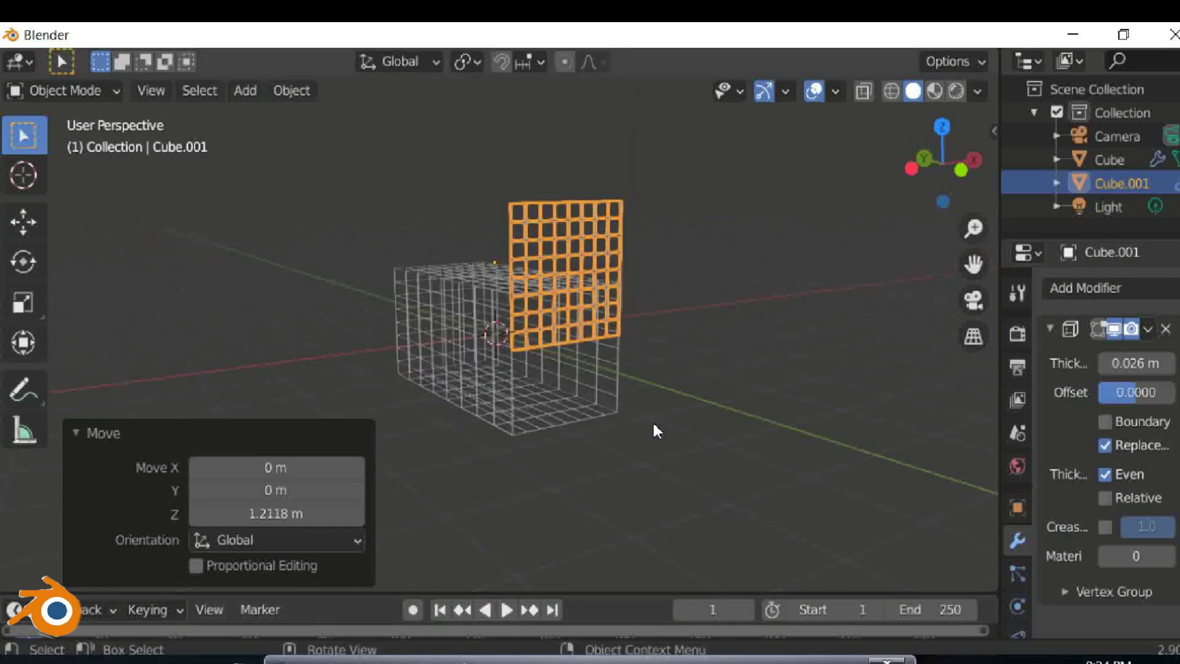
left_click(216, 290)
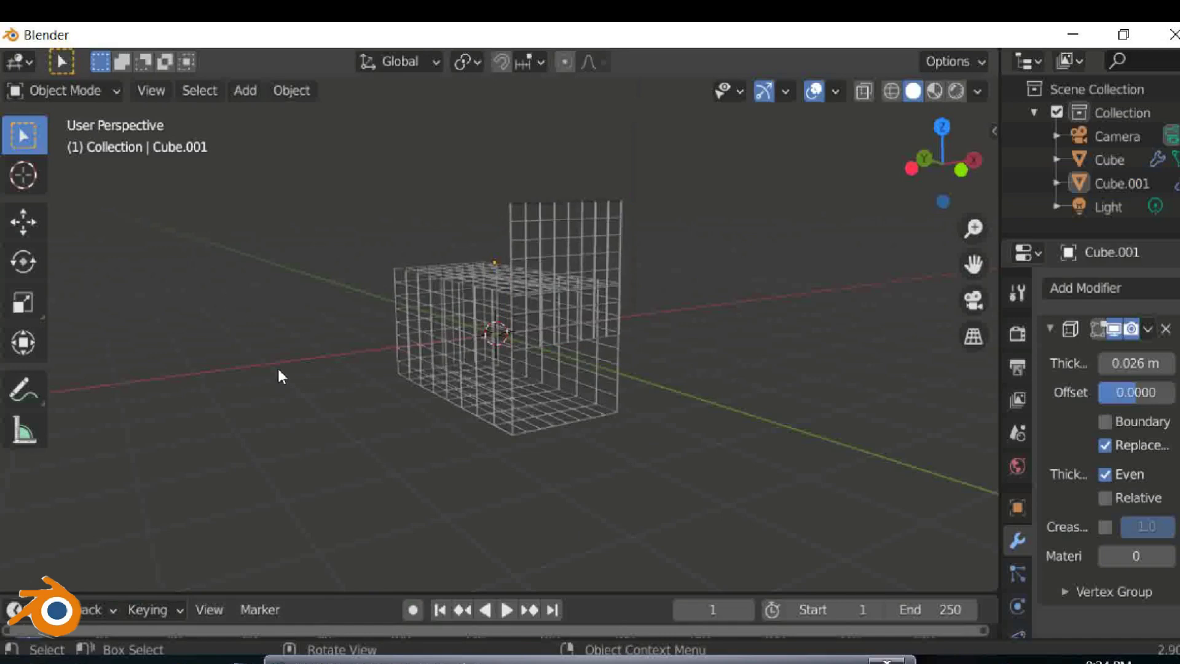
- Zoom in, hide viewport overlays with Shift+Alt+Z, then switch to camera view and zoom out
mouse_move(278, 369)
middle_mouse_down()
mouse_move(339, 388)
mouse_move(547, 386)
mouse_move(506, 397)
mouse_move(495, 381)
middle_mouse_up()
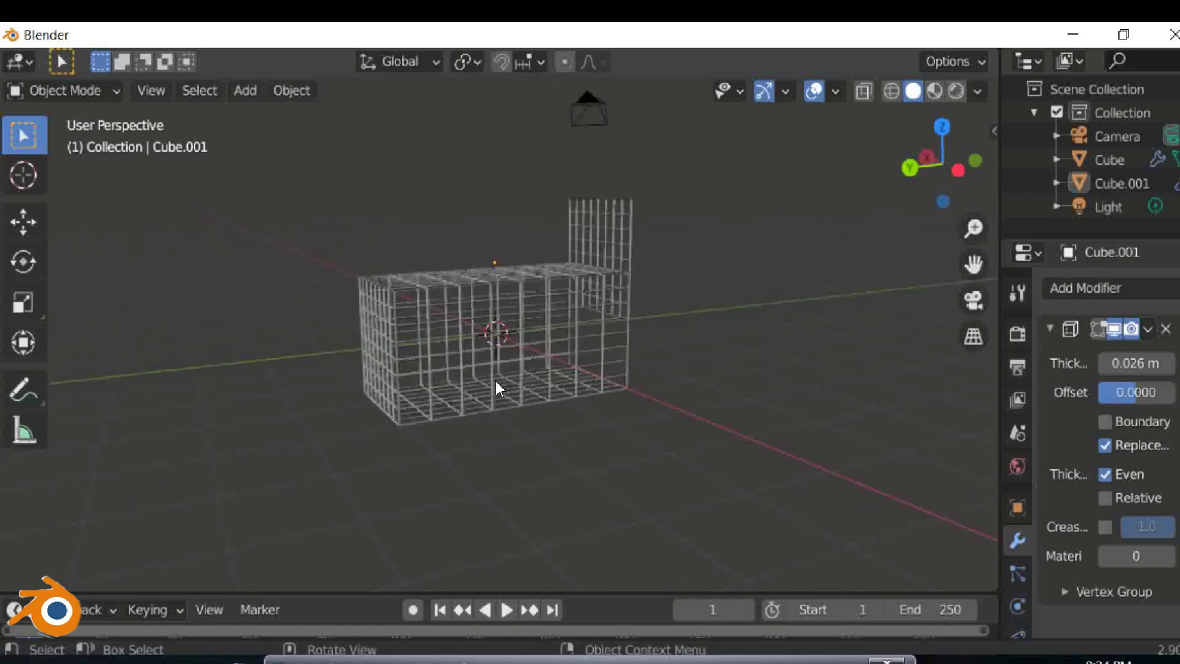
scroll(495, 381, "up", 2)
scroll(495, 381, "up", 2)
scroll(495, 381, "up", 2)
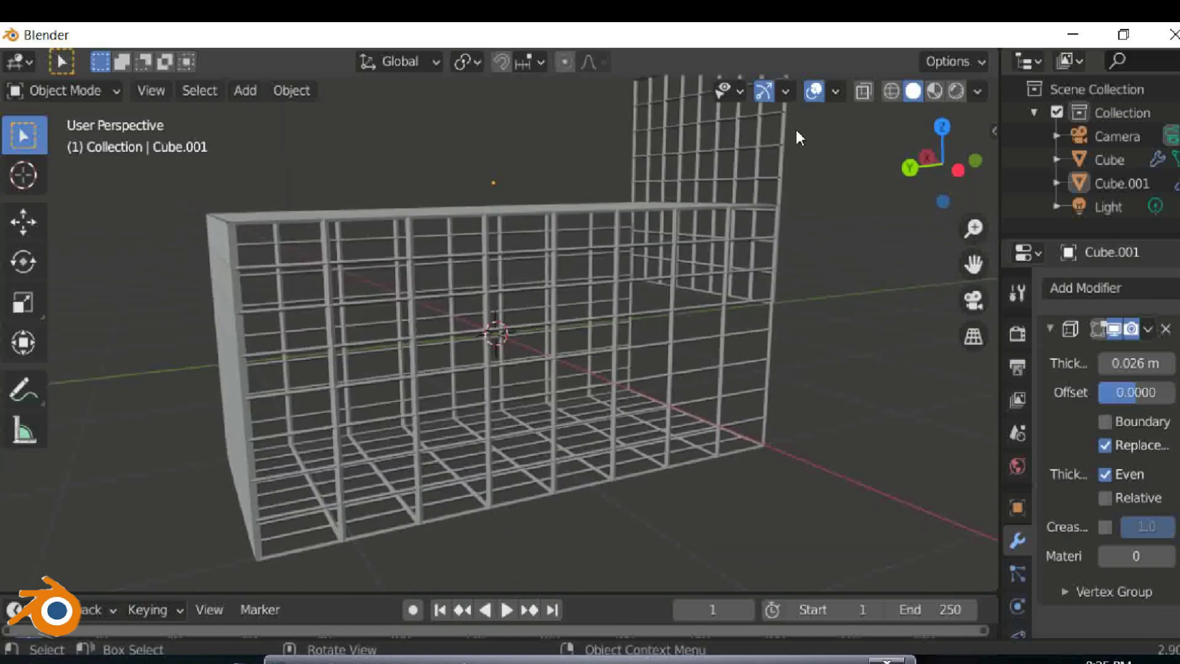
key("shift+alt+z")
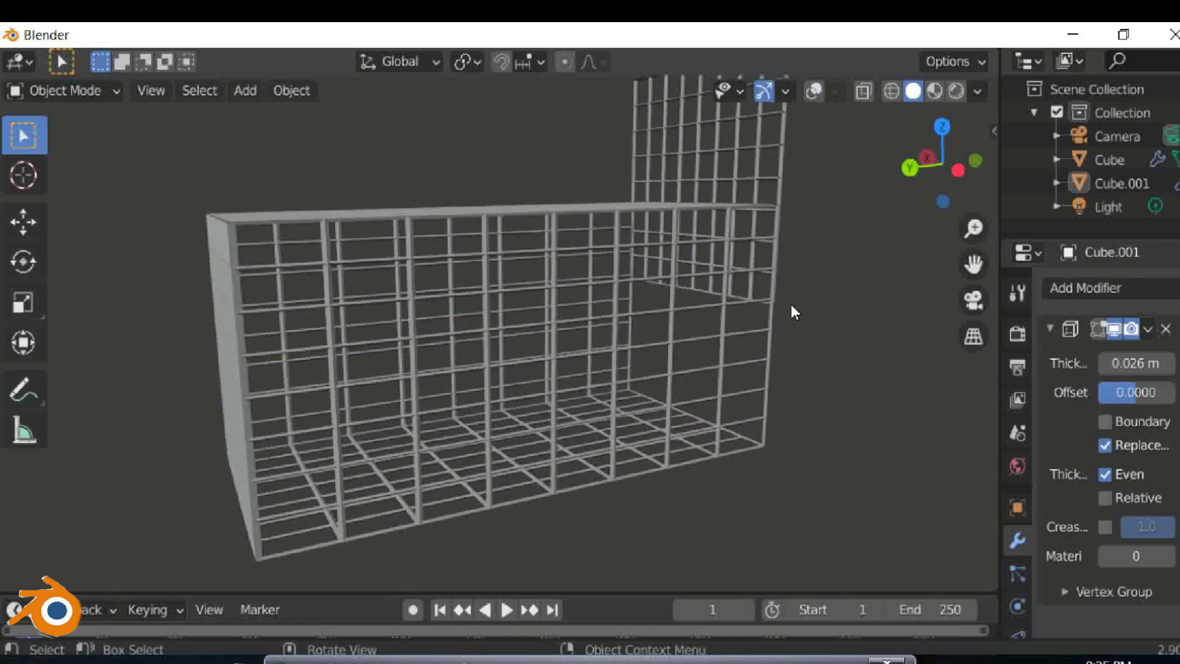
middle_click_drag(770, 317, 745, 315)
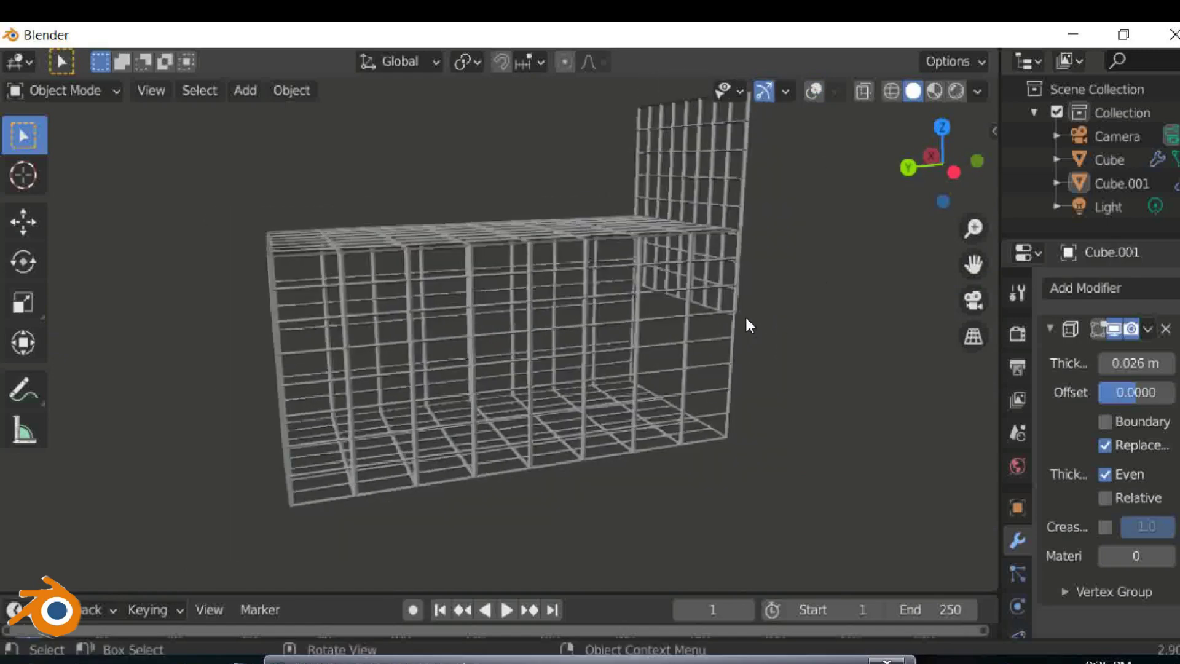
key("KP_0")
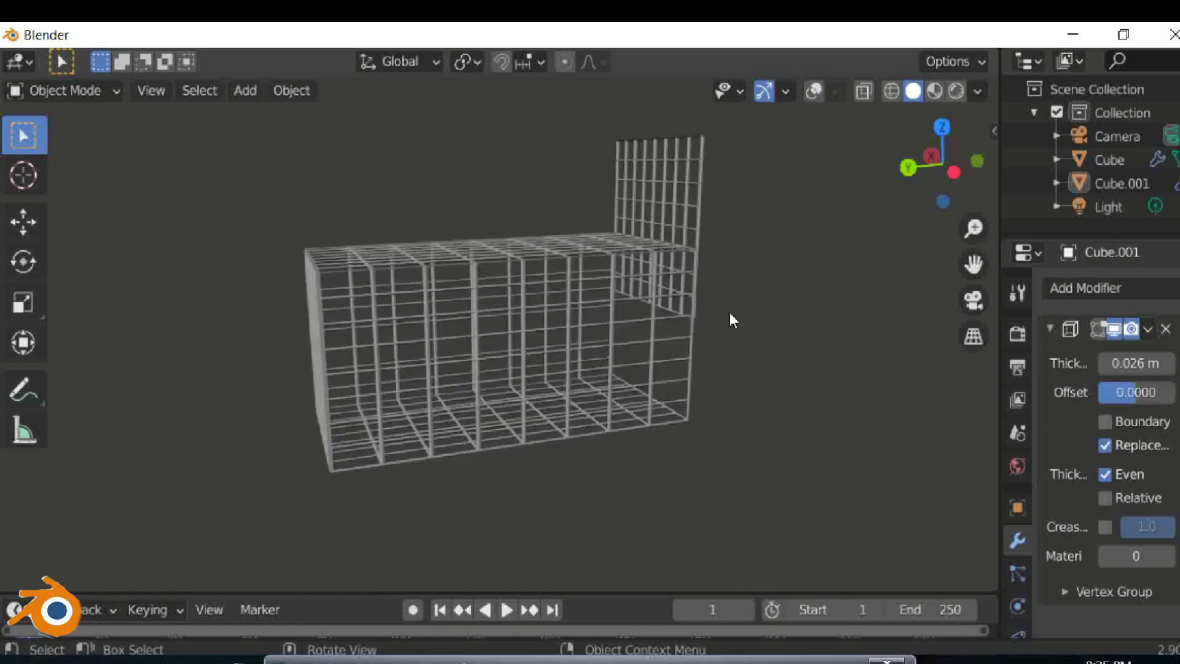
key("KP_0")
scroll(695, 301, "down", 2)
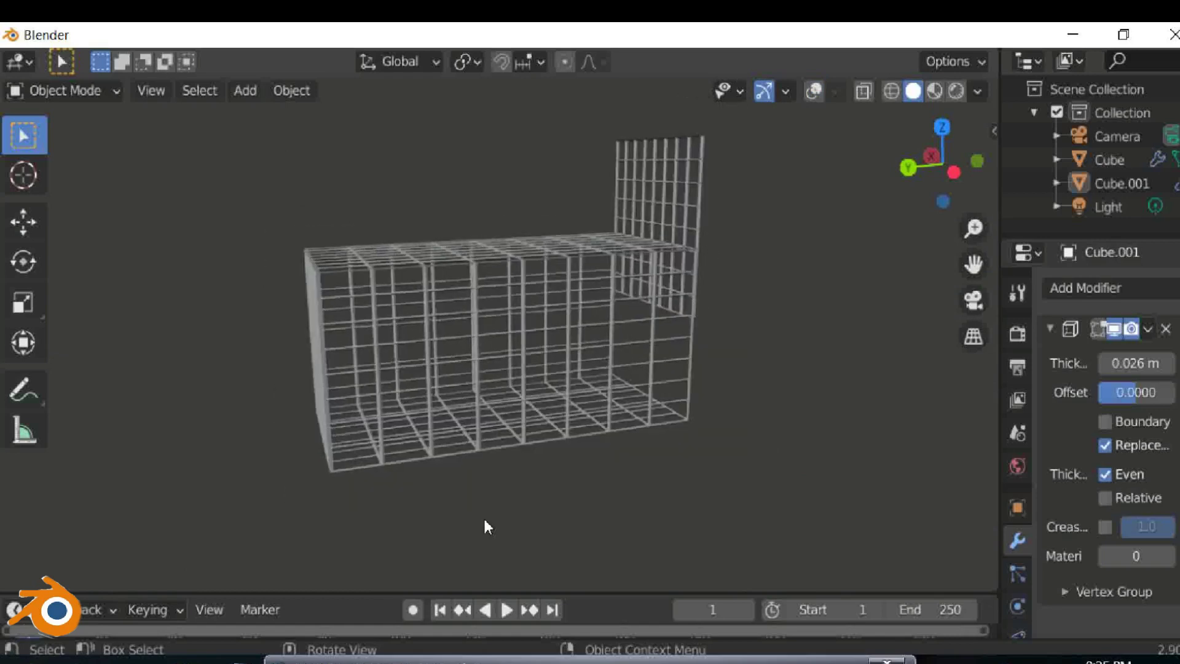